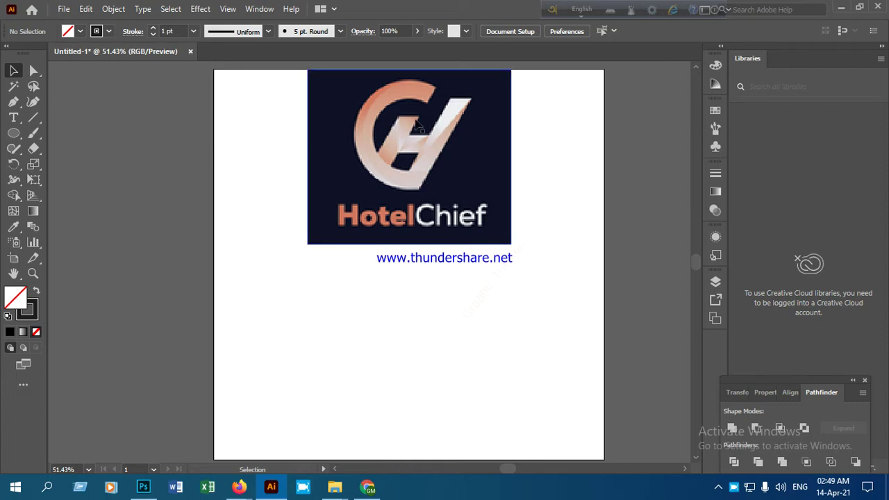
pyautogui.scroll(-1, 359, 236)
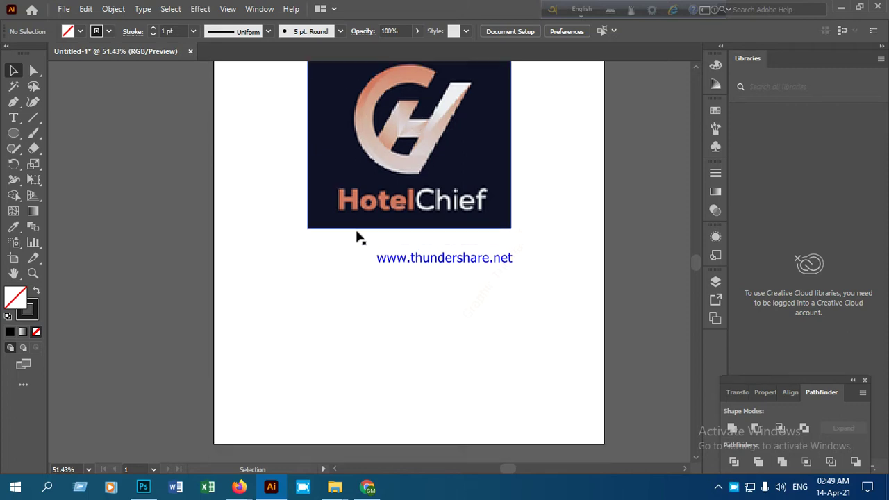
pyautogui.scroll(-1, 273, 266)
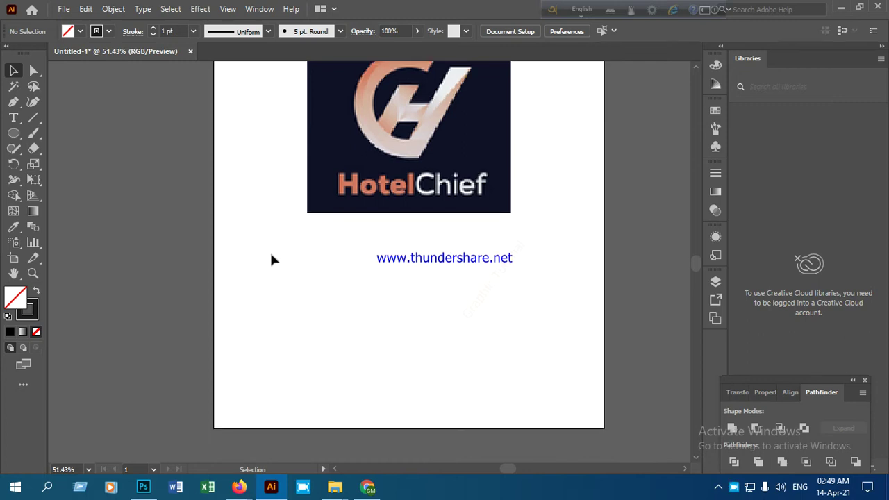
pyautogui.click(13, 133)
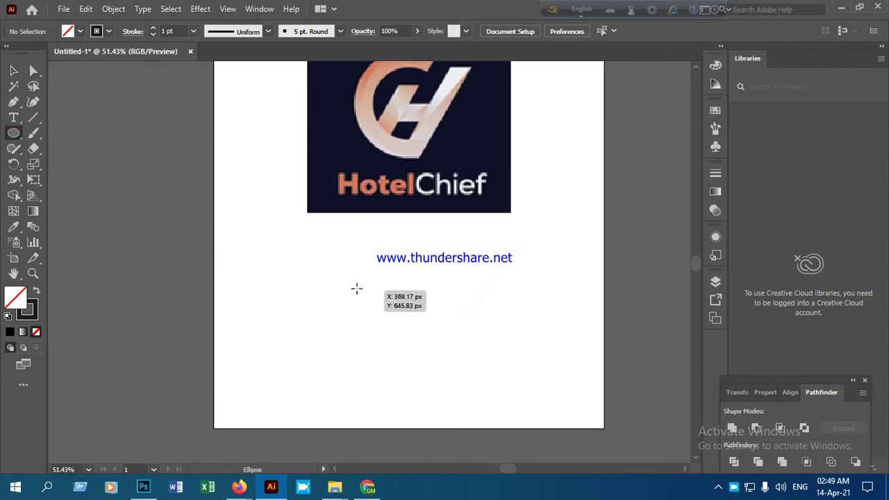
pyautogui.moveTo(352, 282); pyautogui.dragTo(479, 381)
pyautogui.hotkey('ctrl', 'z')
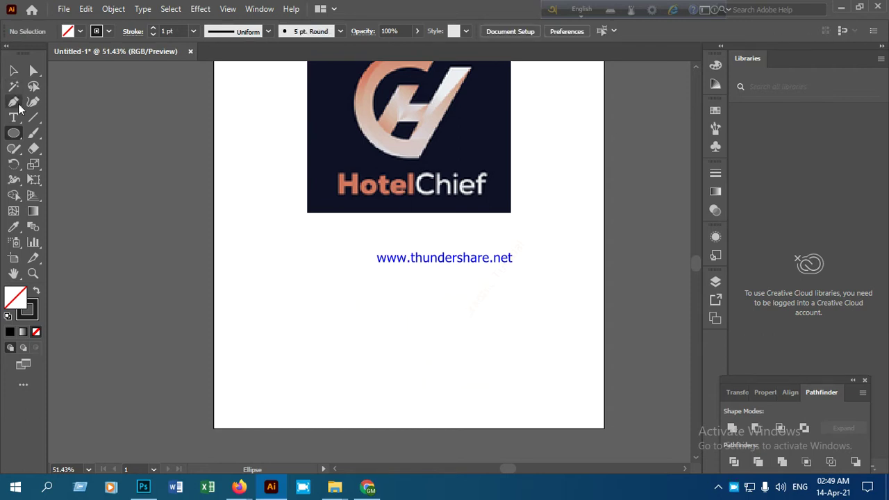
pyautogui.click(15, 134)
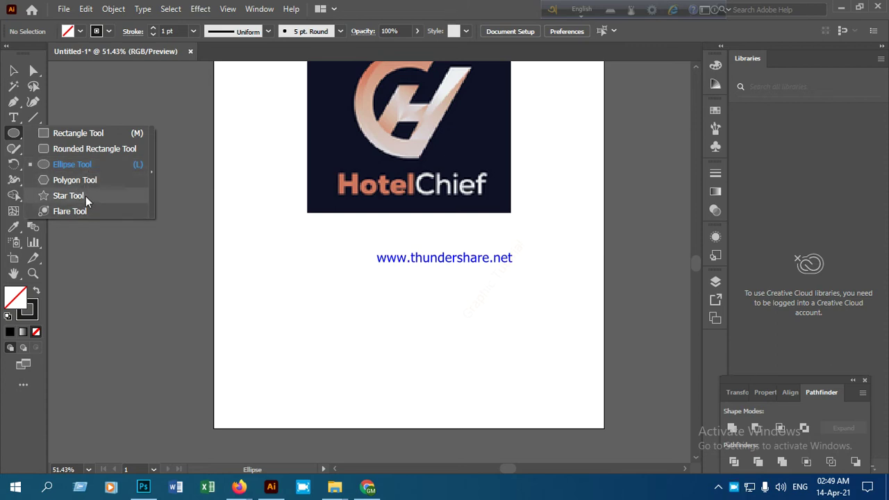
pyautogui.click(58, 164)
pyautogui.moveTo(255, 278)
pyautogui.mouseDown()
pyautogui.moveTo(428, 322)
pyautogui.moveTo(437, 332)
pyautogui.mouseUp()
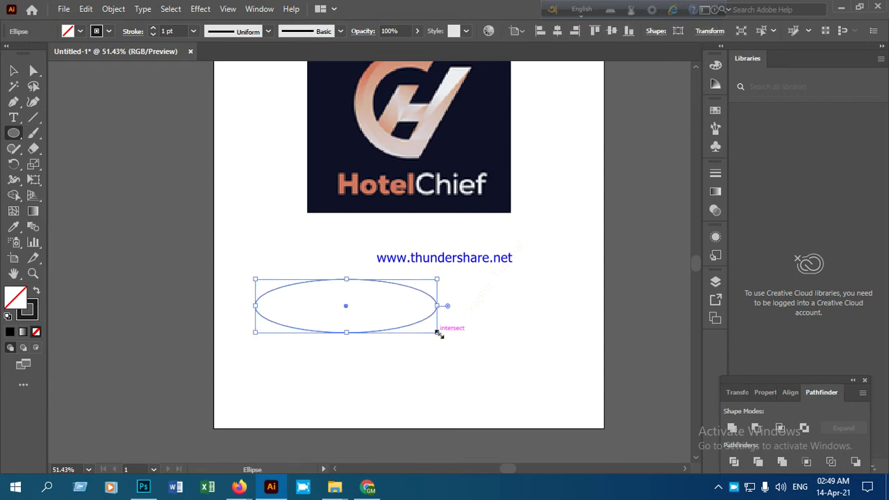
pyautogui.hotkey('ctrl', 'z')
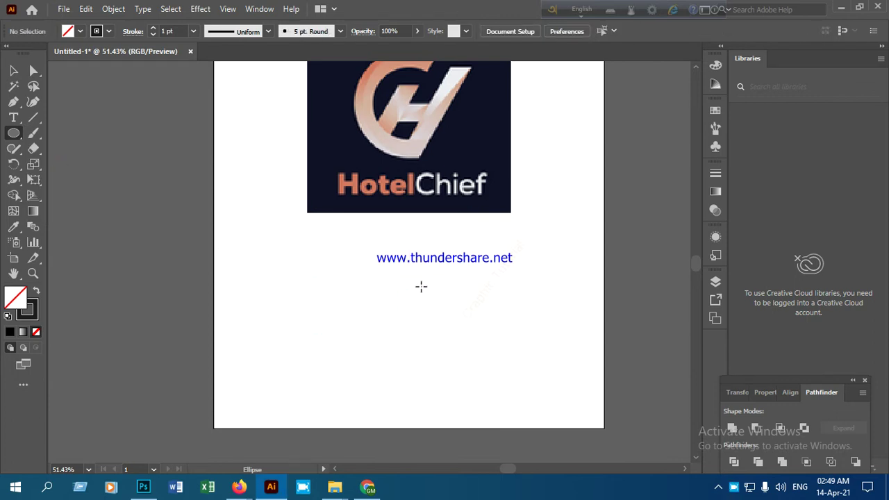
# Draw a perfect circle in the empty area below the logo image, scale it down and line it up with the image's left edge.
pyautogui.moveTo(342, 264); pyautogui.dragTo(508, 411)
pyautogui.click(13, 70)
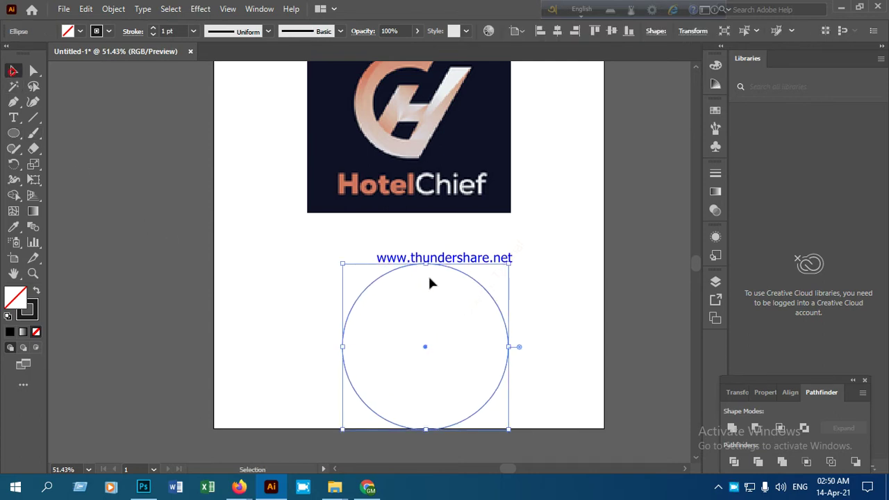
pyautogui.moveTo(470, 281); pyautogui.dragTo(437, 266)
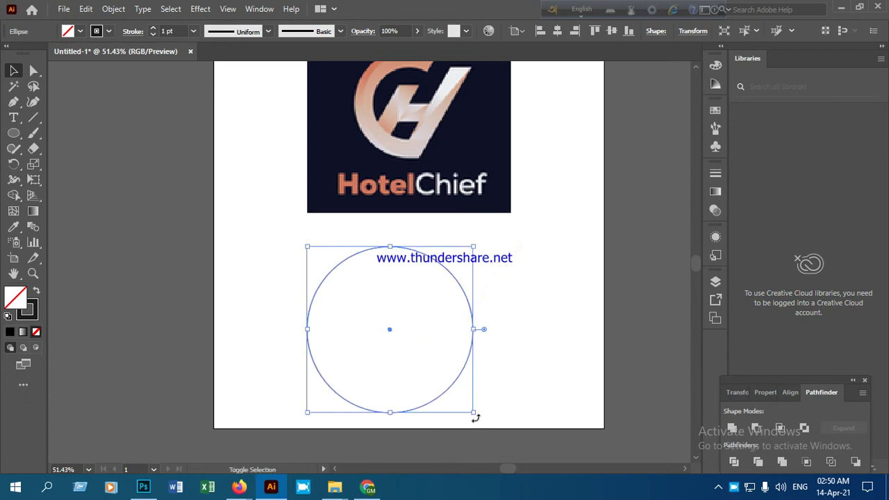
pyautogui.moveTo(474, 414); pyautogui.dragTo(445, 384)
pyautogui.moveTo(446, 247); pyautogui.dragTo(572, 234)
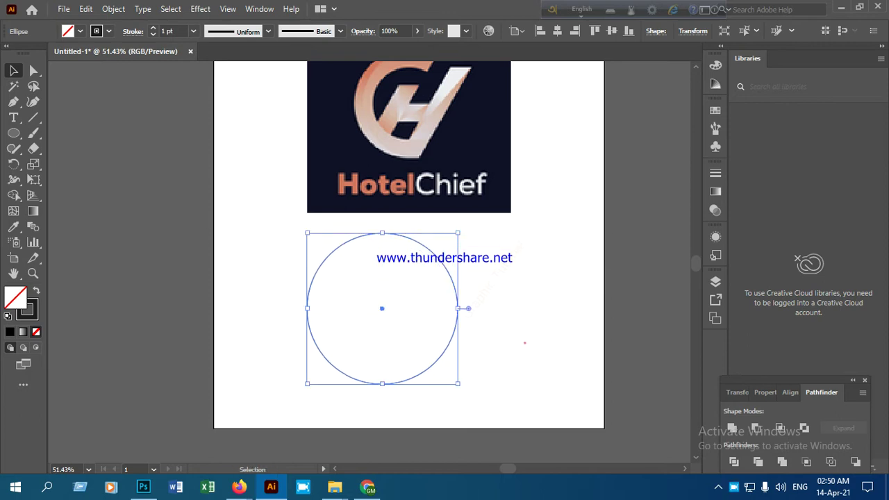
pyautogui.click(524, 344)
pyautogui.moveTo(416, 240); pyautogui.dragTo(418, 264)
pyautogui.click(500, 289)
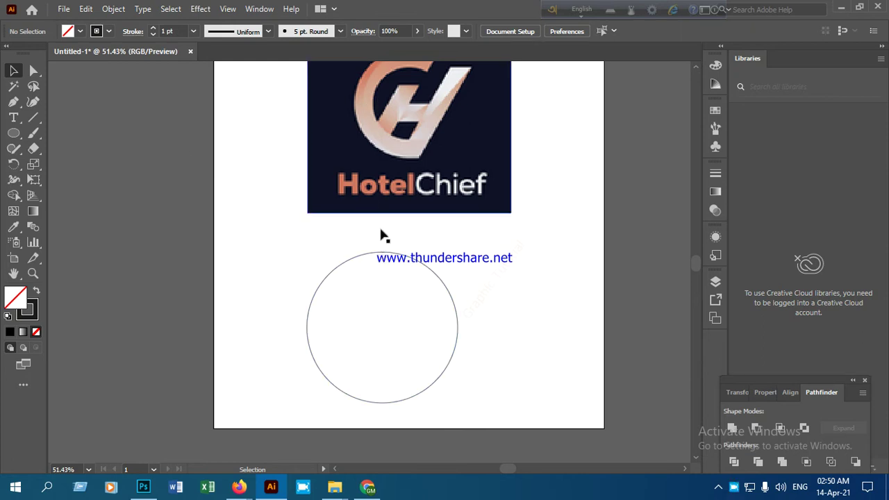
# Duplicate the circle in place and scale the copy down from its centre to about 277 px wide.
pyautogui.click(412, 261)
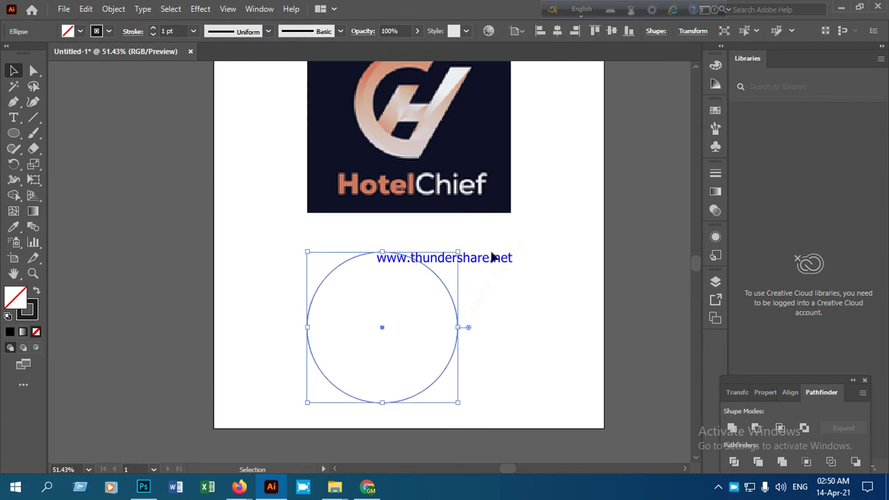
pyautogui.click(86, 9)
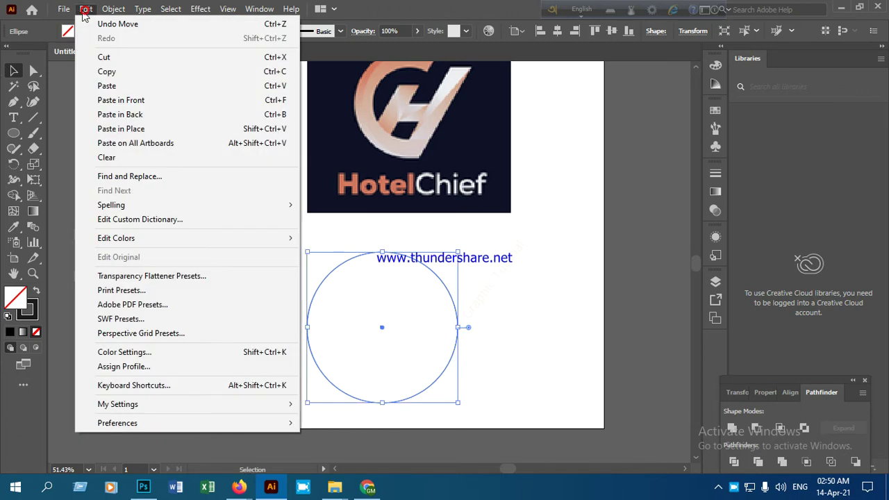
pyautogui.click(120, 130)
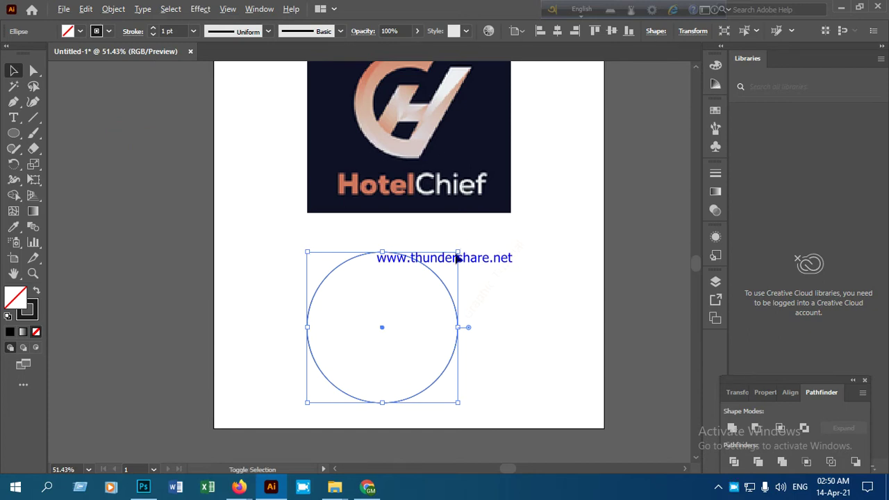
pyautogui.moveTo(459, 251); pyautogui.dragTo(445, 273)
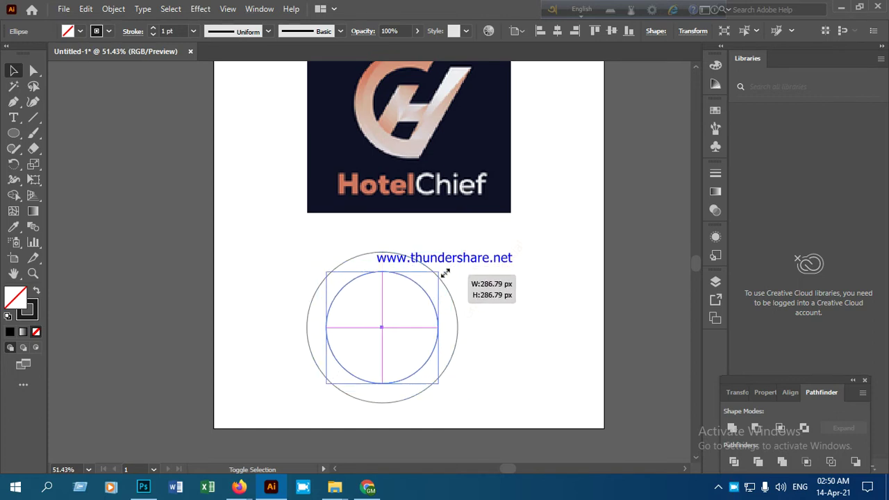
pyautogui.moveTo(445, 274); pyautogui.dragTo(440, 277)
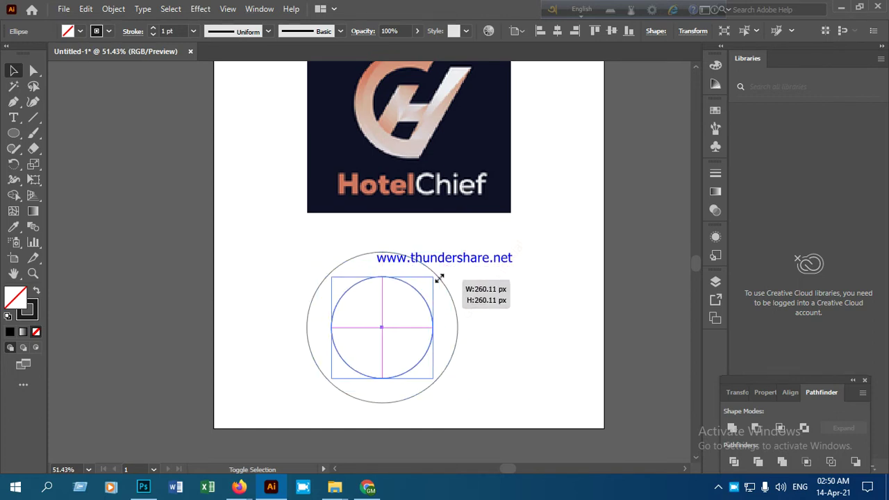
pyautogui.moveTo(439, 278); pyautogui.dragTo(455, 276)
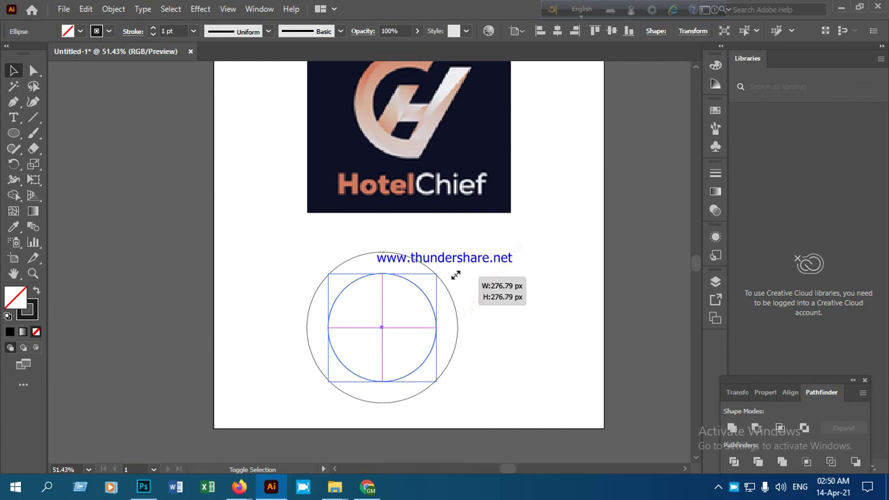
pyautogui.moveTo(455, 276); pyautogui.dragTo(455, 276)
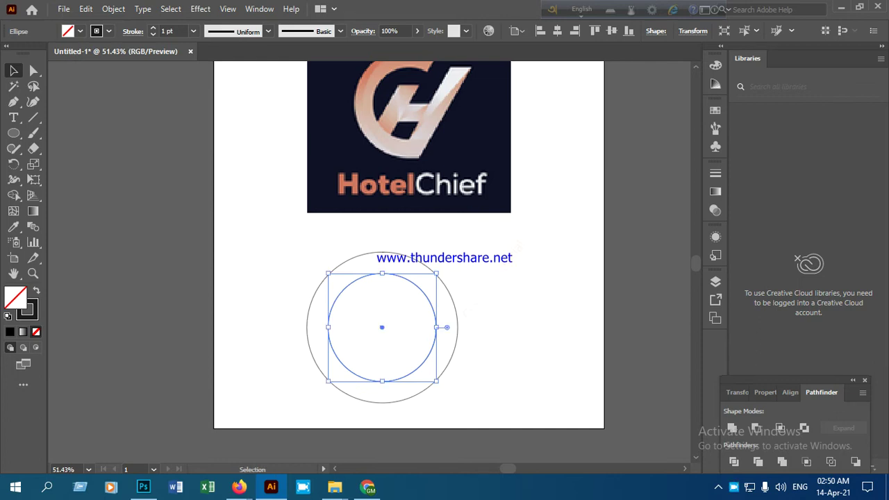
pyautogui.click(539, 261)
pyautogui.moveTo(334, 385); pyautogui.dragTo(498, 399)
pyautogui.click(535, 336)
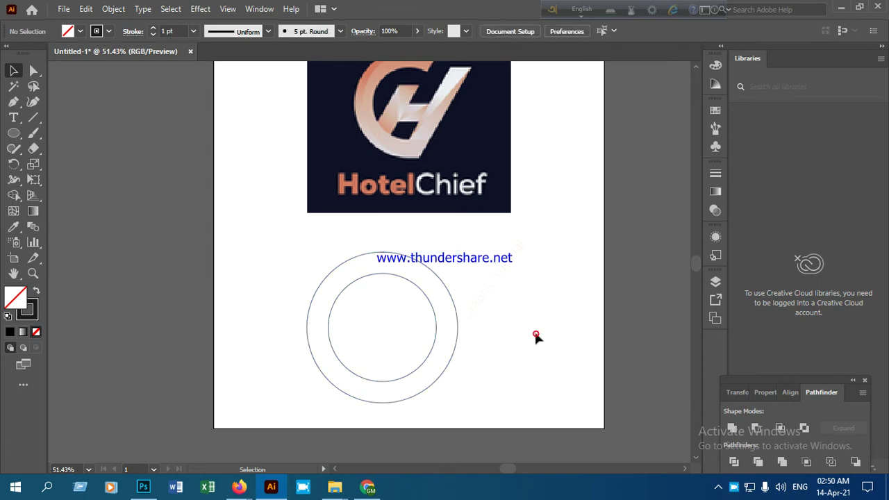
# Draw a straight horizontal line across the upper part of the outer circle, extending well beyond both sides.
pyautogui.scroll(-3, 536, 336)
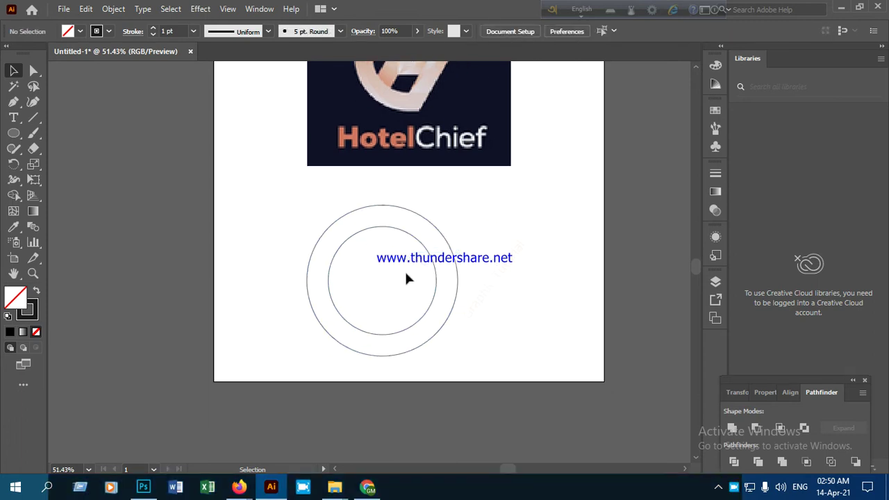
pyautogui.click(35, 118)
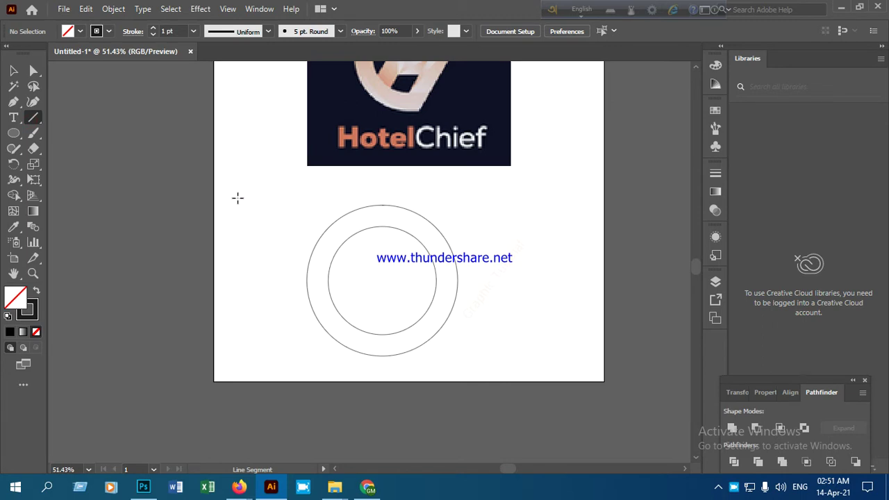
pyautogui.moveTo(238, 198)
pyautogui.mouseDown()
pyautogui.moveTo(548, 240)
pyautogui.moveTo(561, 171)
pyautogui.moveTo(589, 277)
pyautogui.mouseUp()
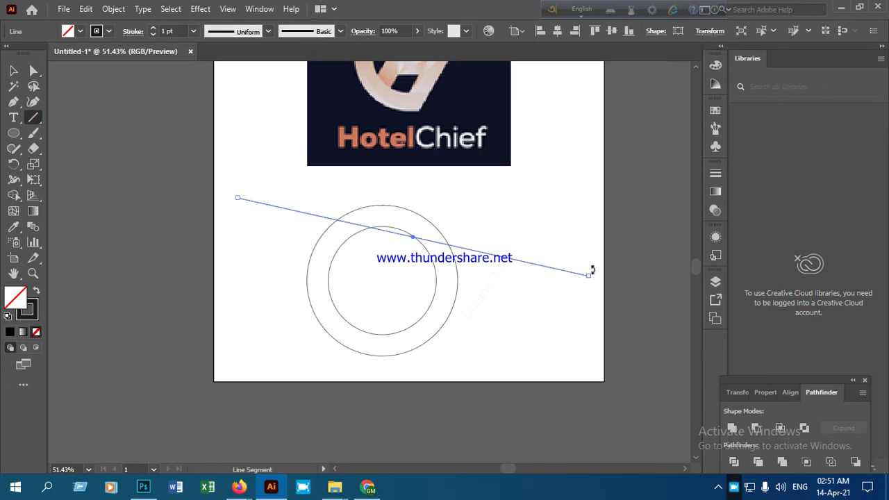
pyautogui.hotkey('ctrl', 'z')
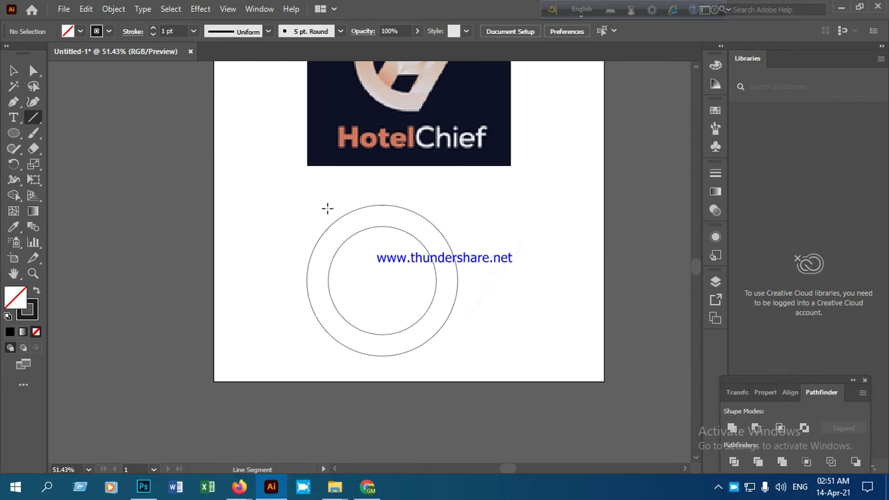
pyautogui.moveTo(233, 211); pyautogui.dragTo(600, 213)
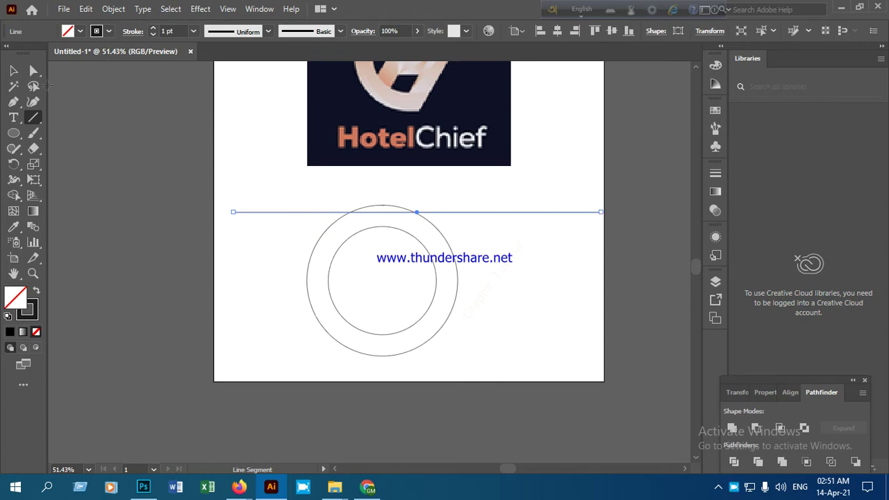
pyautogui.click(13, 70)
pyautogui.click(526, 279)
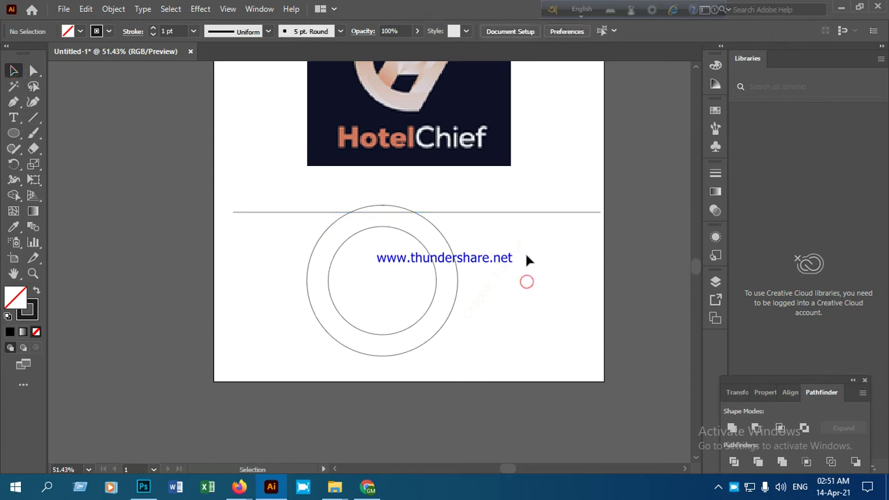
# Move the horizontal line down to the bottom edge of the outer circle and nudge it up until it touches.
pyautogui.moveTo(500, 212); pyautogui.dragTo(482, 352)
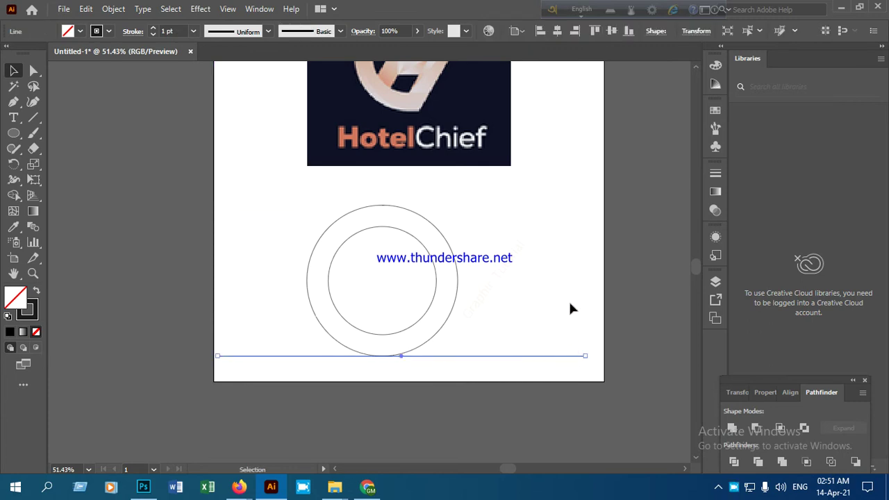
pyautogui.press('Up')
pyautogui.press('Up')
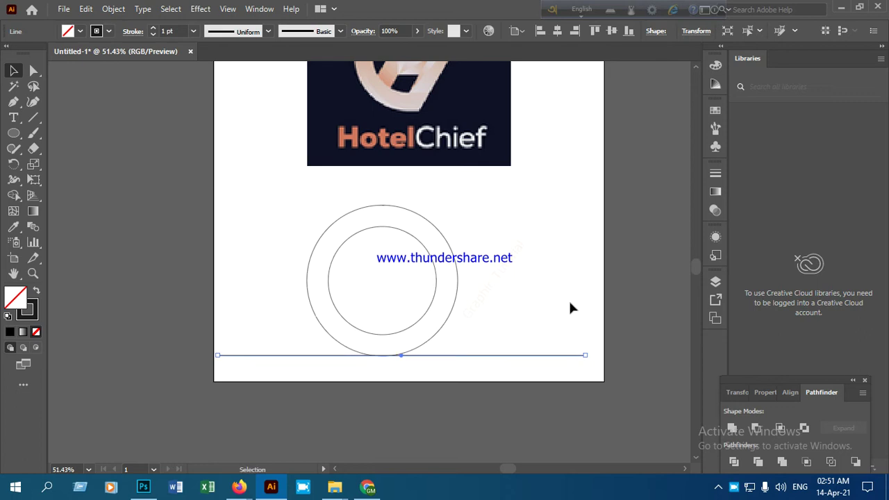
pyautogui.press('Up')
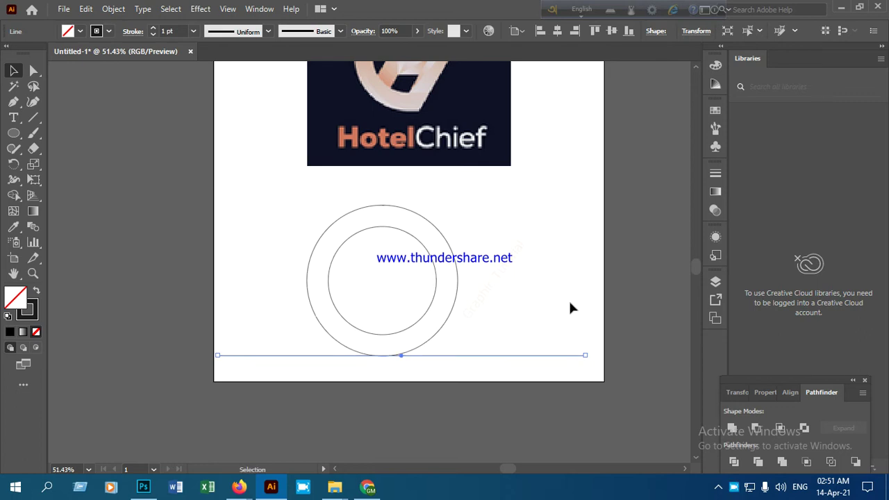
pyautogui.click(562, 307)
# Copy the line up to the bottom edge of the inner circle and repeat the copy twice at the same spacing.
pyautogui.moveTo(473, 355); pyautogui.dragTo(446, 339)
pyautogui.click(546, 282)
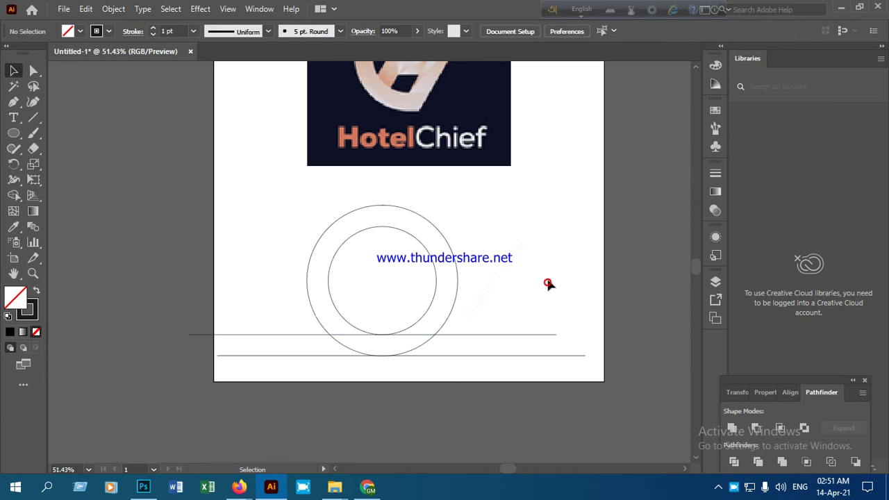
pyautogui.press('a')
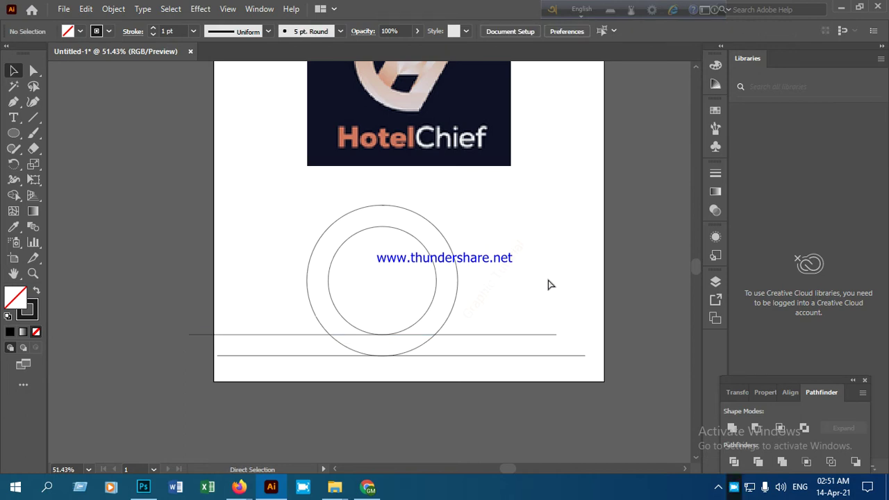
pyautogui.click(516, 335)
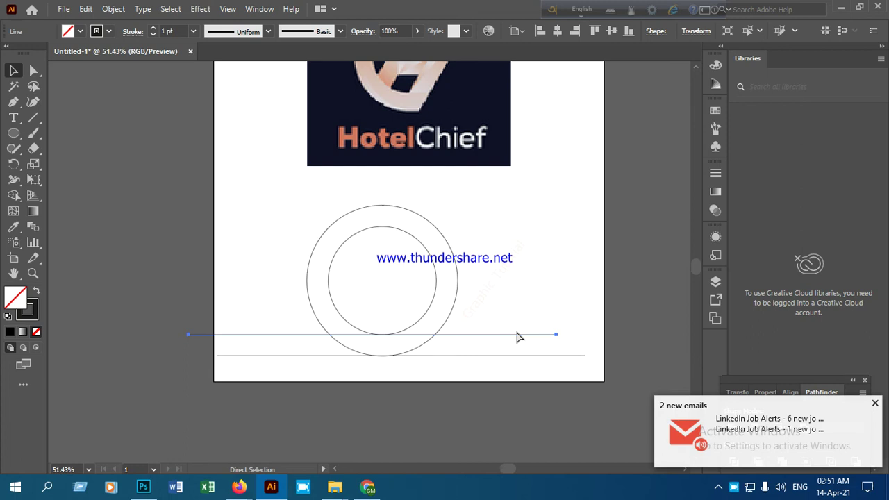
pyautogui.hotkey('ctrl', 'd')
pyautogui.hotkey('ctrl', 'd')
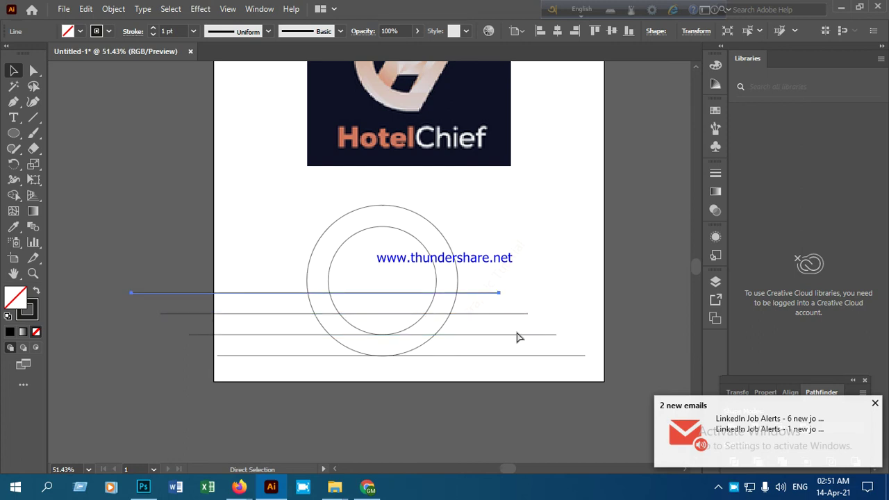
pyautogui.press('v')
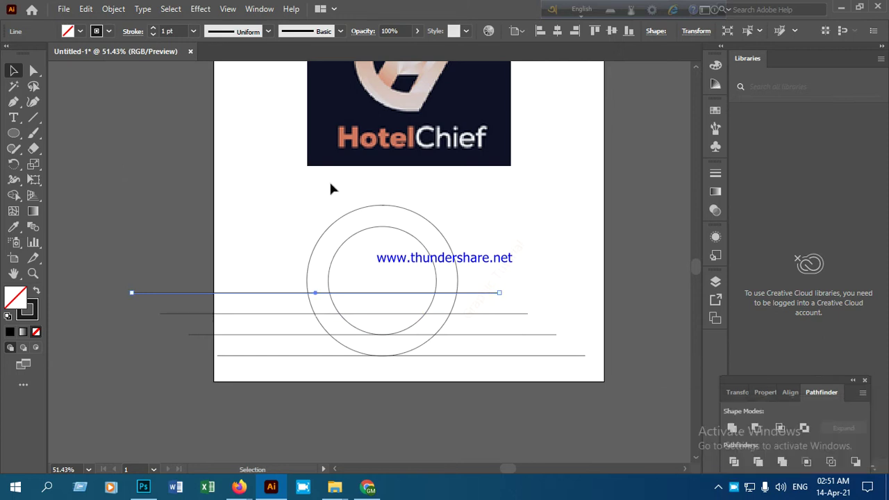
pyautogui.click(264, 199)
# Align the four horizontal lines to a common horizontal centre.
pyautogui.moveTo(484, 277); pyautogui.dragTo(554, 387)
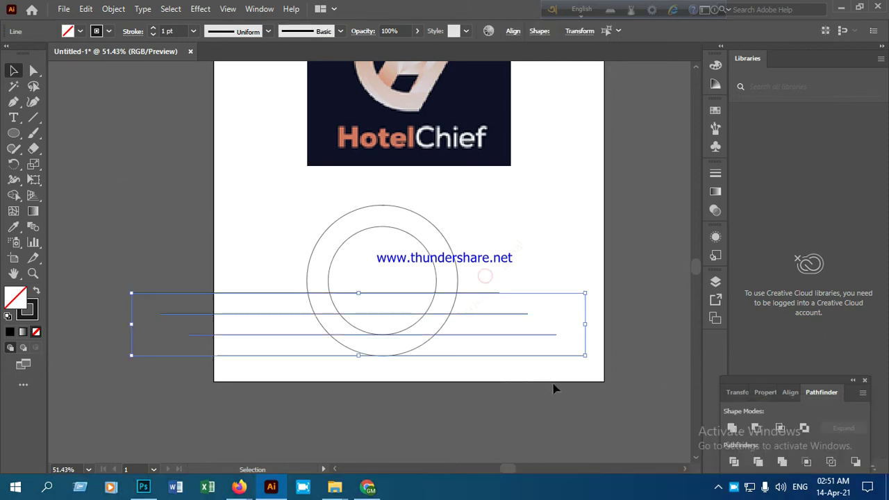
pyautogui.click(512, 30)
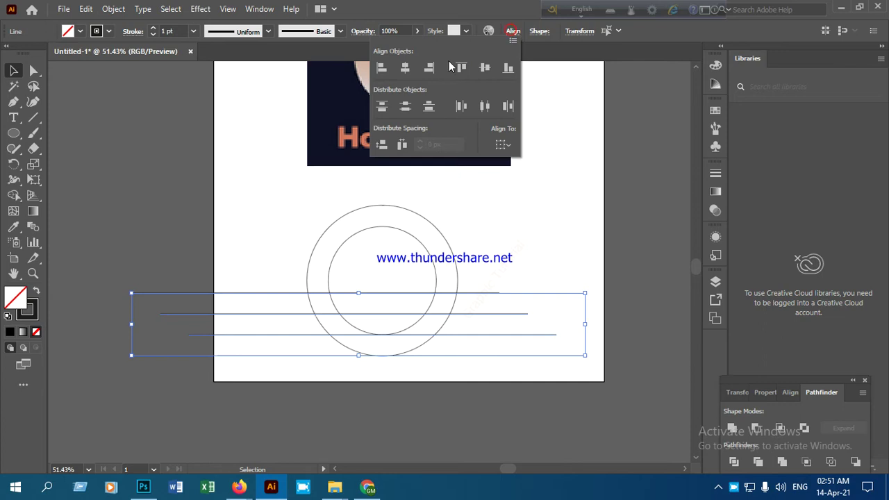
pyautogui.click(405, 68)
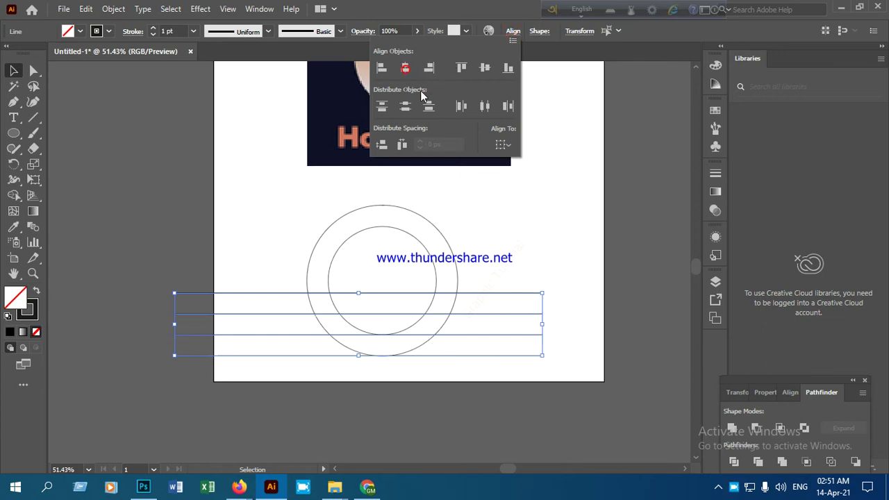
pyautogui.click(545, 226)
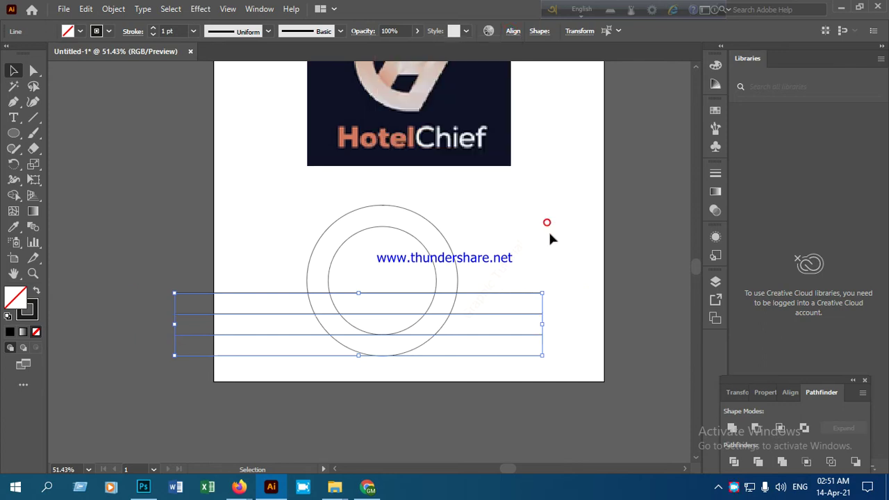
# Shift the four horizontal lines right until they lie within the artboard and extend past both sides of the circles.
pyautogui.click(514, 278)
pyautogui.moveTo(509, 266); pyautogui.dragTo(536, 381)
pyautogui.moveTo(511, 296); pyautogui.dragTo(553, 298)
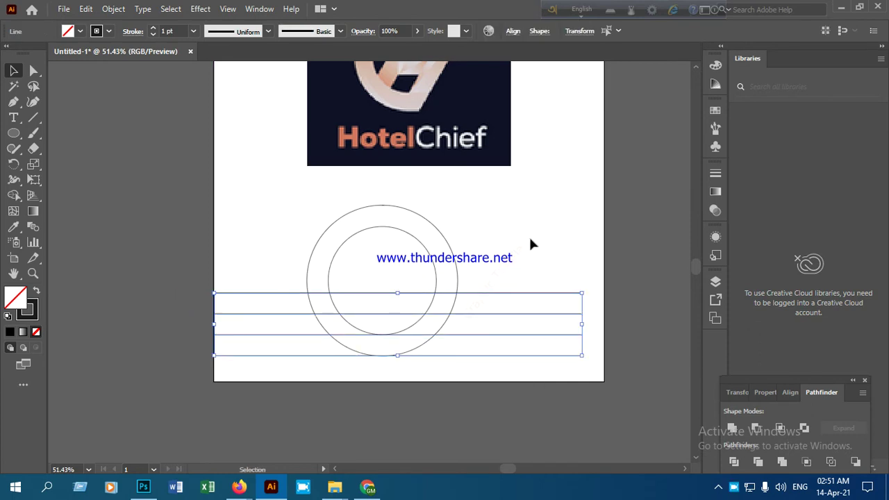
pyautogui.press('Right')
pyautogui.press('Right')
pyautogui.press('Right')
pyautogui.press('Right')
pyautogui.press('Right')
pyautogui.press('Right')
pyautogui.press('Right')
pyautogui.press('Right')
pyautogui.press('Right')
pyautogui.press('Right')
pyautogui.press('Right')
pyautogui.press('Right')
pyautogui.press('Right')
pyautogui.press('Right')
pyautogui.press('Right')
pyautogui.press('Right')
pyautogui.press('Right')
pyautogui.press('Right')
pyautogui.press('Right')
pyautogui.press('Right')
pyautogui.press('Right')
pyautogui.press('Right')
pyautogui.press('Right')
pyautogui.press('Right')
pyautogui.press('Right')
pyautogui.press('Right')
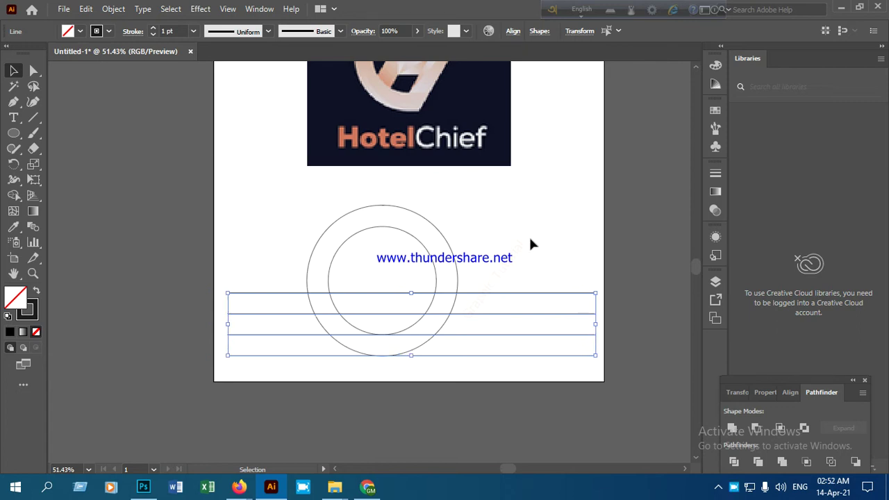
# Rotate a copy of the four horizontal lines into steep diagonals matching the slant of the reference logo's H.
pyautogui.scroll(2, 420, 186)
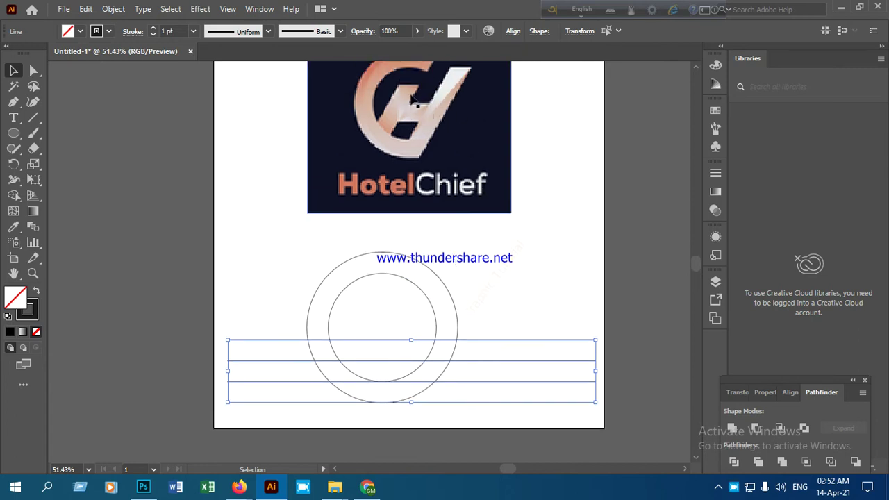
pyautogui.scroll(-1, 503, 258)
pyautogui.scroll(-2, 504, 259)
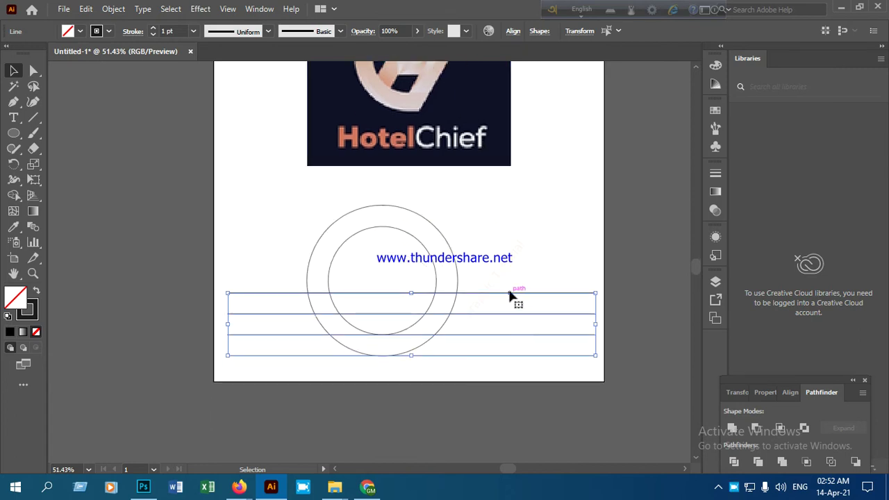
pyautogui.rightClick(512, 295)
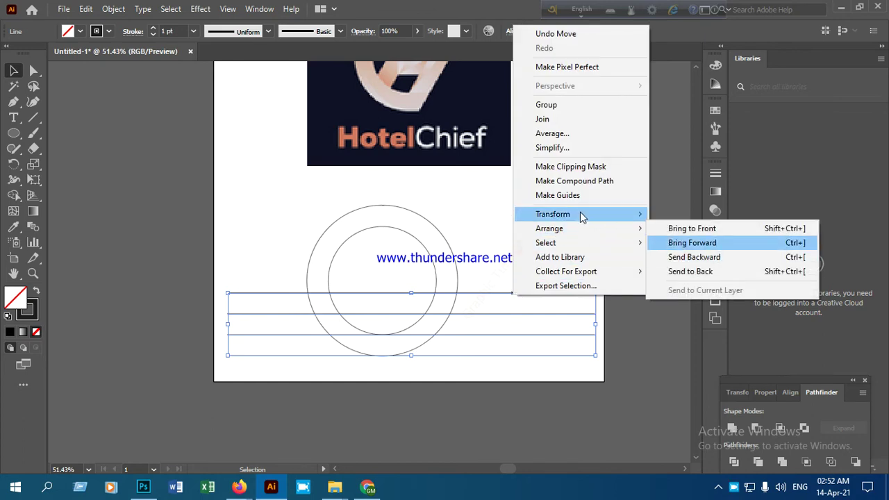
pyautogui.moveTo(585, 219)
pyautogui.click(679, 250)
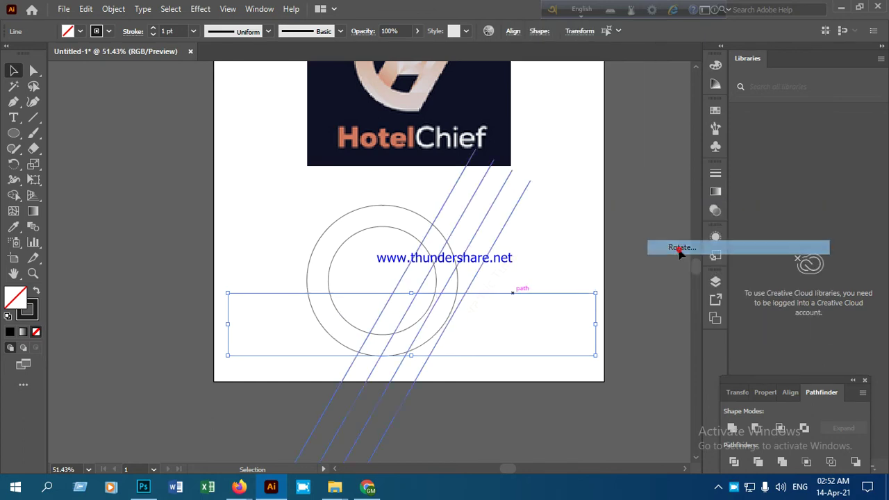
pyautogui.moveTo(496, 169); pyautogui.dragTo(622, 96)
pyautogui.click(507, 220)
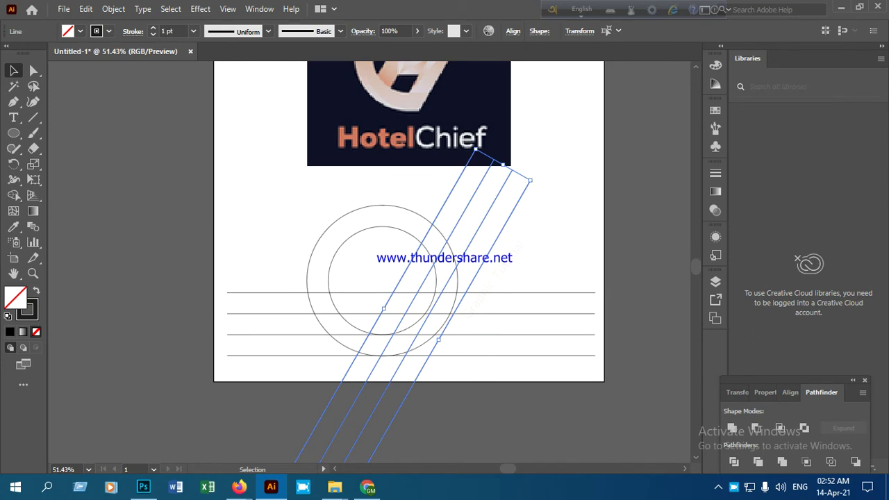
# Move the four diagonal lines to the left so they run across both circles.
pyautogui.moveTo(507, 224); pyautogui.dragTo(482, 218)
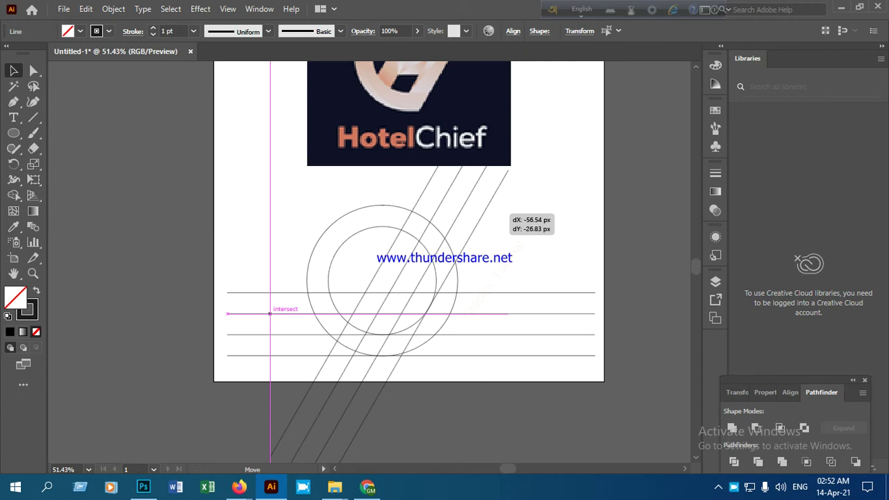
pyautogui.moveTo(482, 214); pyautogui.dragTo(479, 213)
pyautogui.click(559, 381)
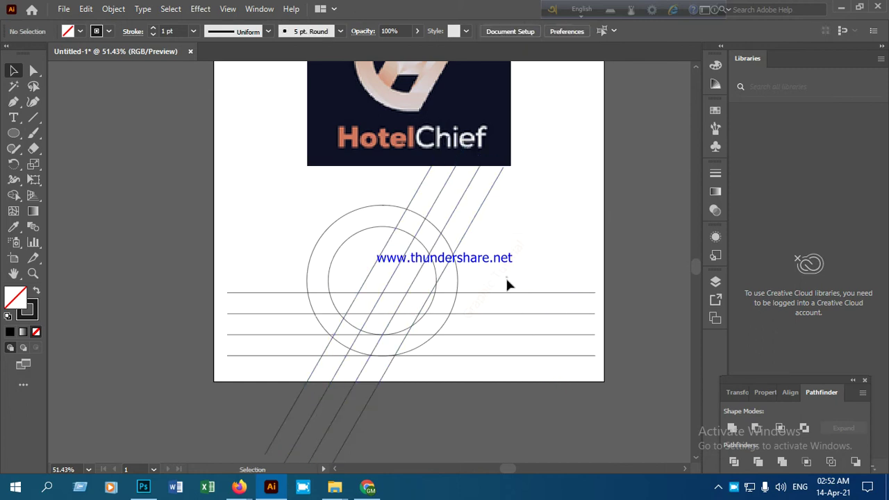
# Move the four horizontal lines up about 80 px so they cross the middle of the circles.
pyautogui.moveTo(506, 277); pyautogui.dragTo(549, 377)
pyautogui.moveTo(536, 293); pyautogui.dragTo(532, 264)
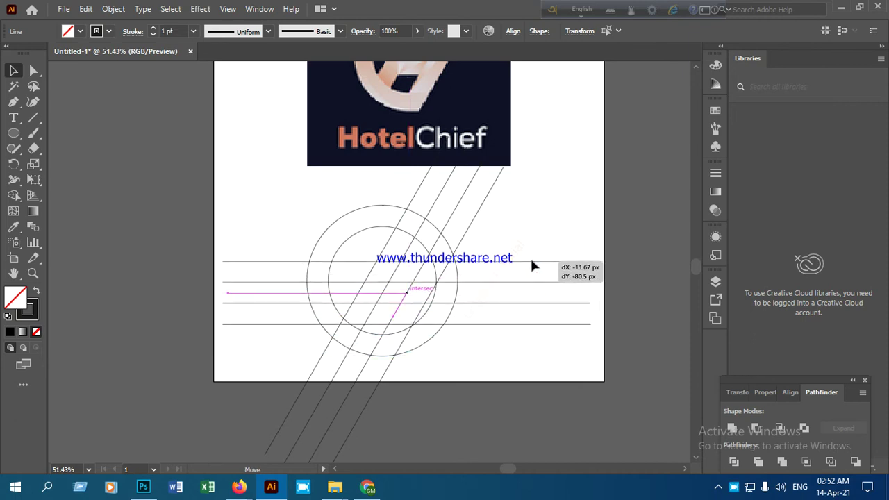
pyautogui.moveTo(534, 264); pyautogui.dragTo(534, 266)
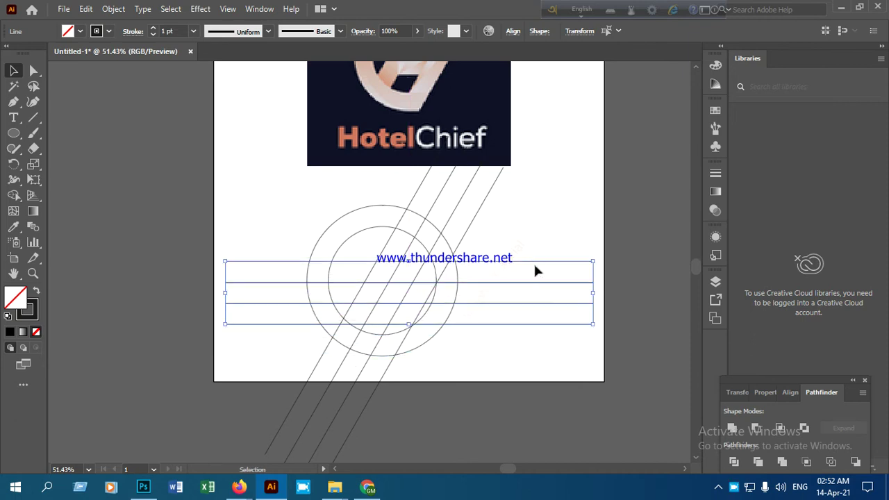
pyautogui.click(509, 373)
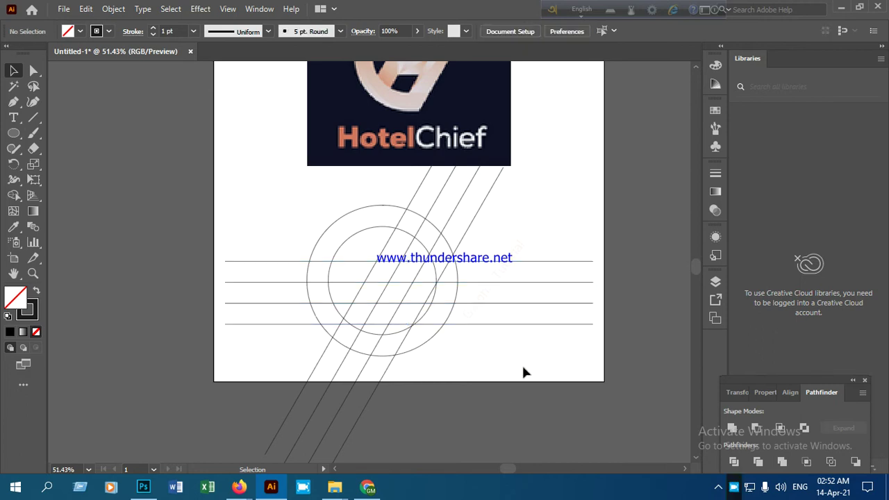
# Group the four diagonal and four horizontal lines together.
pyautogui.moveTo(404, 176); pyautogui.dragTo(502, 210)
pyautogui.moveTo(534, 240); pyautogui.dragTo(567, 335)
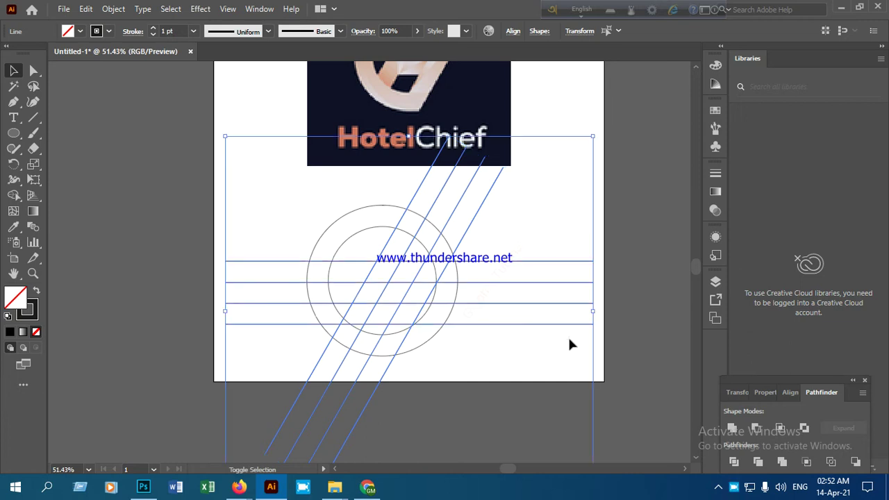
pyautogui.rightClick(547, 260)
pyautogui.click(582, 293)
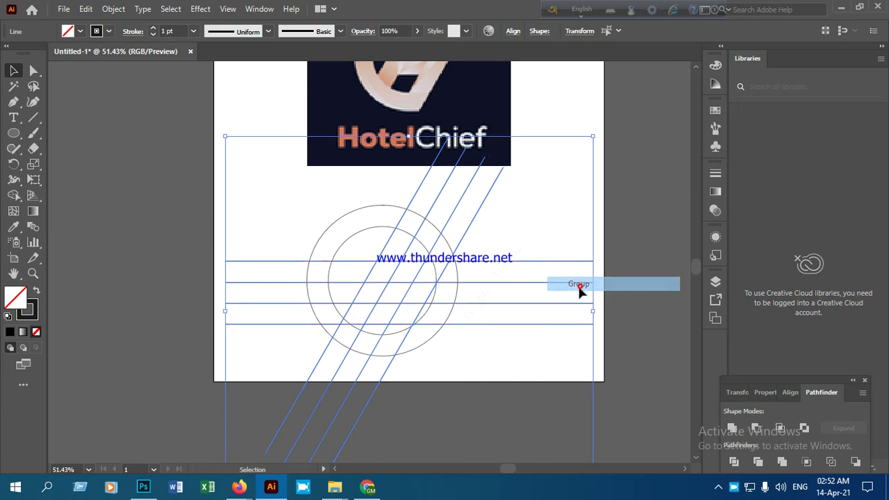
# Position the line group so the rightmost diagonal meets the bottom point of the outer circle.
pyautogui.moveTo(484, 262); pyautogui.dragTo(493, 264)
pyautogui.click(536, 402)
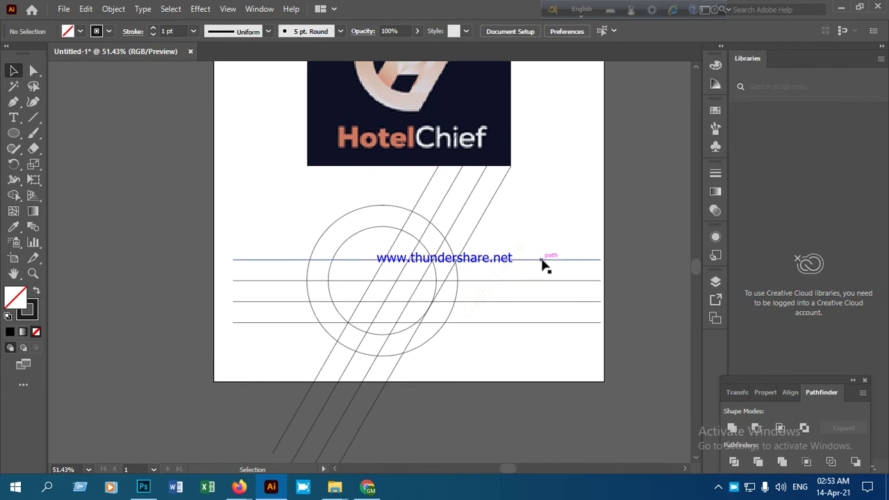
pyautogui.moveTo(545, 261); pyautogui.dragTo(526, 266)
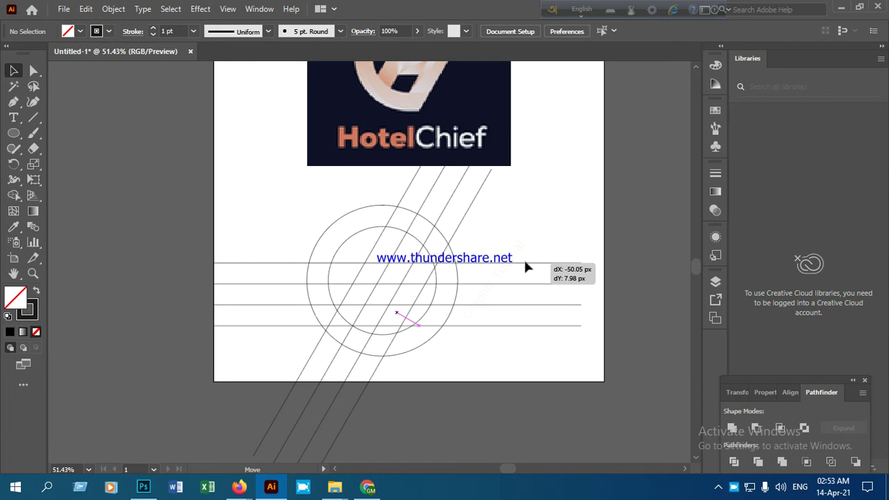
pyautogui.moveTo(526, 266); pyautogui.dragTo(525, 268)
pyautogui.click(528, 385)
# Select the circles and lines and merge the regions of the H's crossbar and two slanted stems with the Shape Builder.
pyautogui.moveTo(266, 224); pyautogui.dragTo(504, 384)
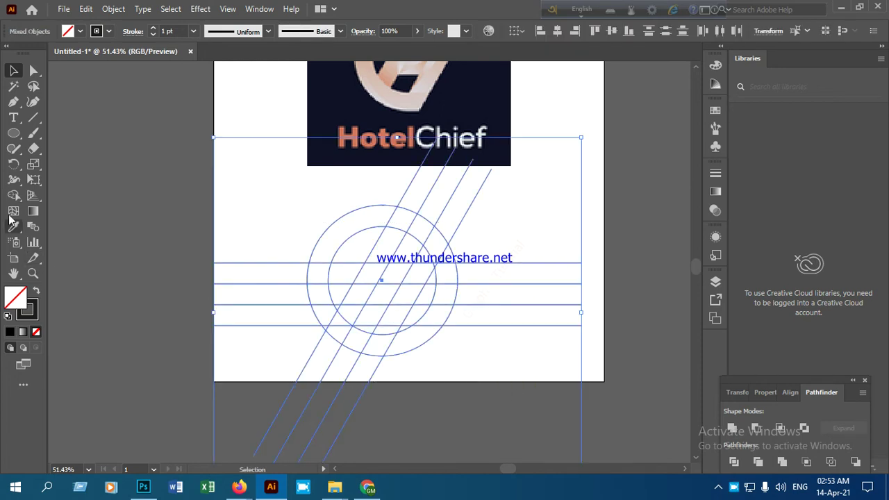
pyautogui.click(14, 196)
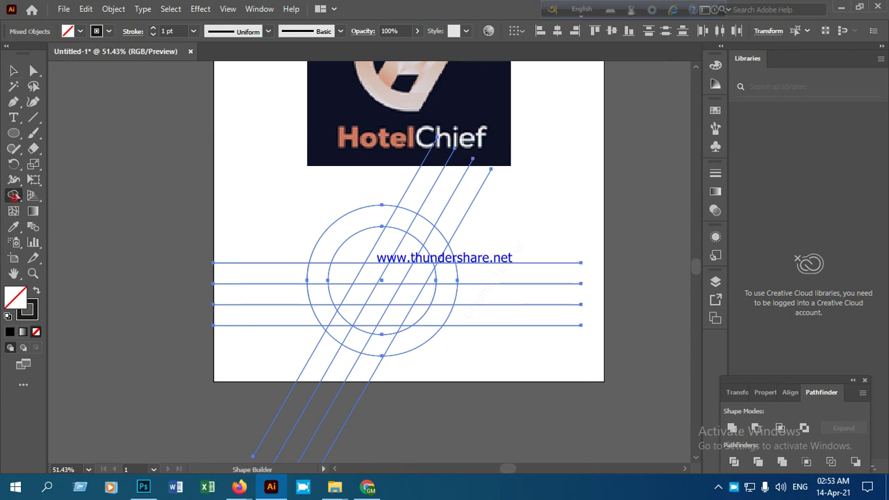
pyautogui.moveTo(357, 294); pyautogui.dragTo(411, 295)
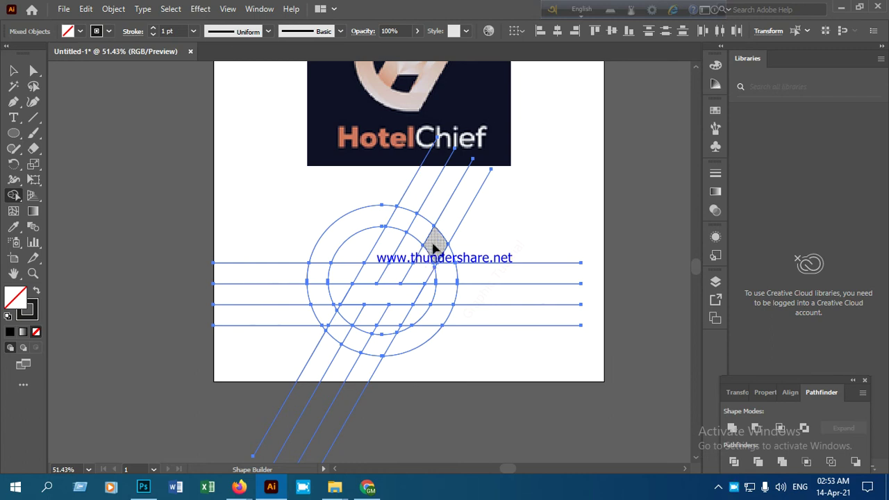
pyautogui.moveTo(434, 243); pyautogui.dragTo(393, 332)
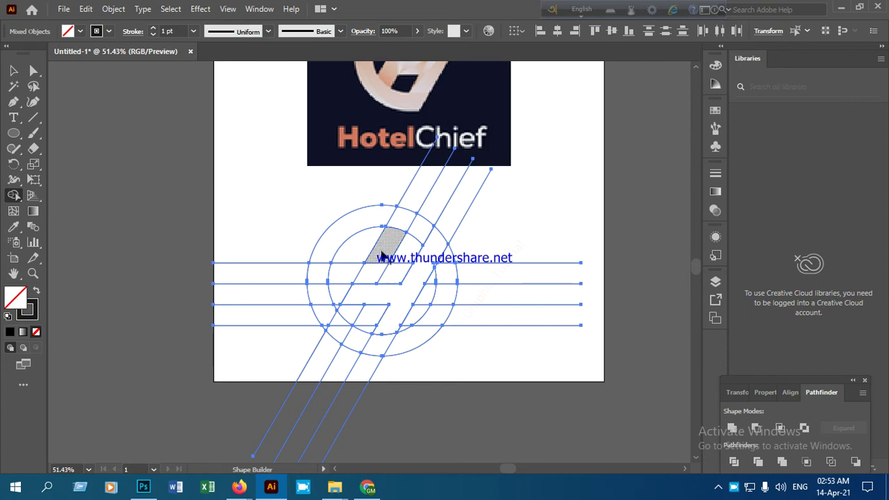
pyautogui.moveTo(377, 274)
pyautogui.mouseDown()
pyautogui.moveTo(368, 273)
pyautogui.moveTo(347, 316)
pyautogui.moveTo(354, 313)
pyautogui.mouseUp()
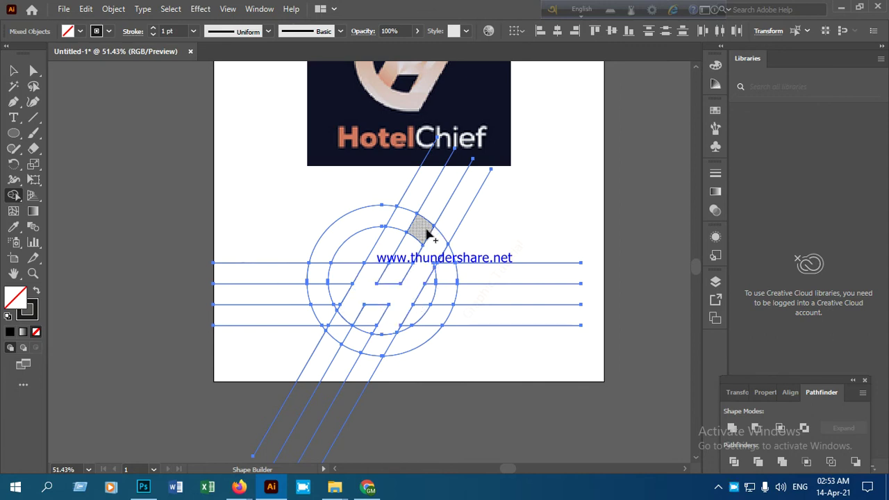
# Merge the ring segments around the left side and bottom with the H to form the C, following the reference logo.
pyautogui.moveTo(397, 221)
pyautogui.mouseDown()
pyautogui.moveTo(344, 227)
pyautogui.moveTo(322, 250)
pyautogui.moveTo(317, 296)
pyautogui.moveTo(333, 324)
pyautogui.moveTo(378, 343)
pyautogui.moveTo(404, 285)
pyautogui.mouseUp()
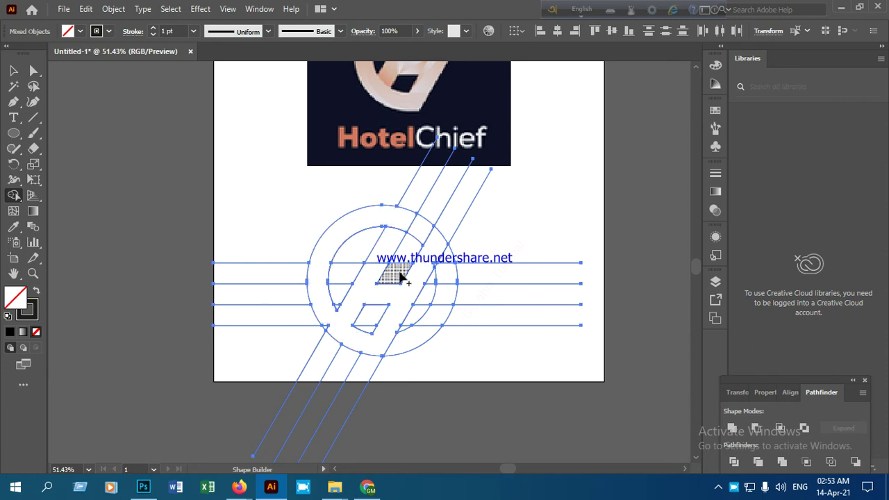
pyautogui.scroll(3, 454, 208)
pyautogui.scroll(1, 458, 214)
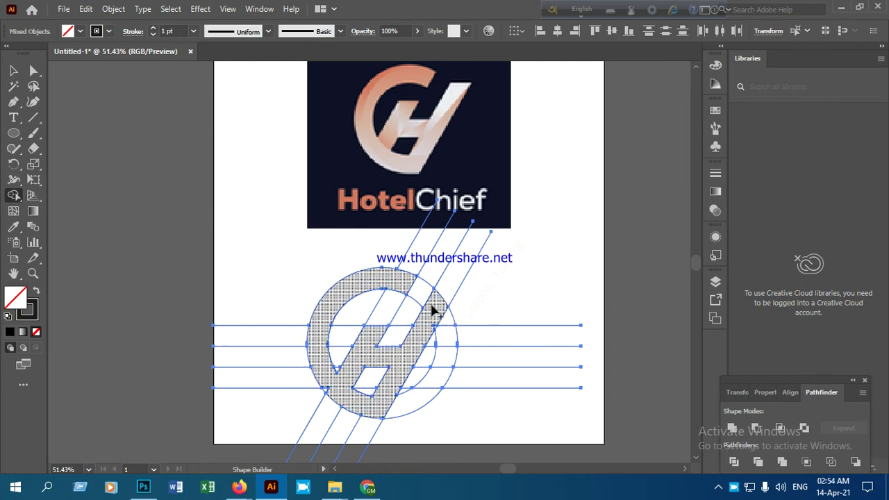
pyautogui.click(423, 325)
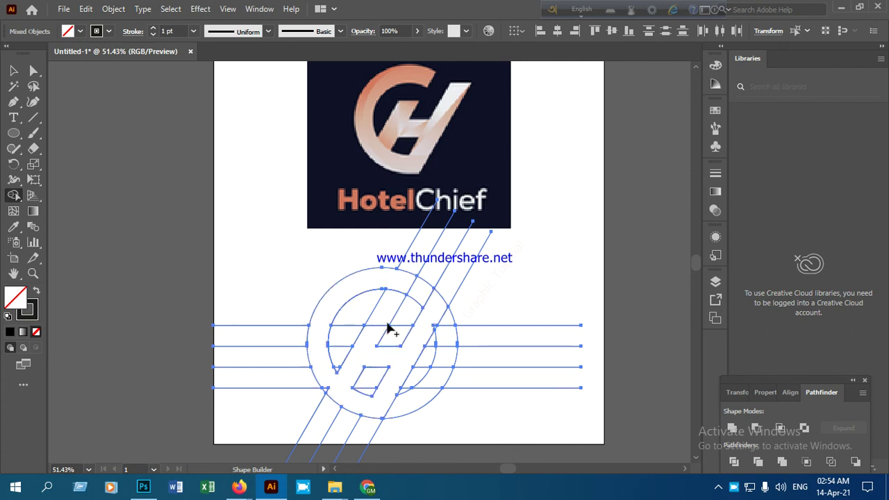
# Remove the parts of both circles lying beyond the H's right stem with the Shape Builder.
pyautogui.click(398, 300)
pyautogui.click(444, 371)
pyautogui.moveTo(399, 428); pyautogui.dragTo(454, 320)
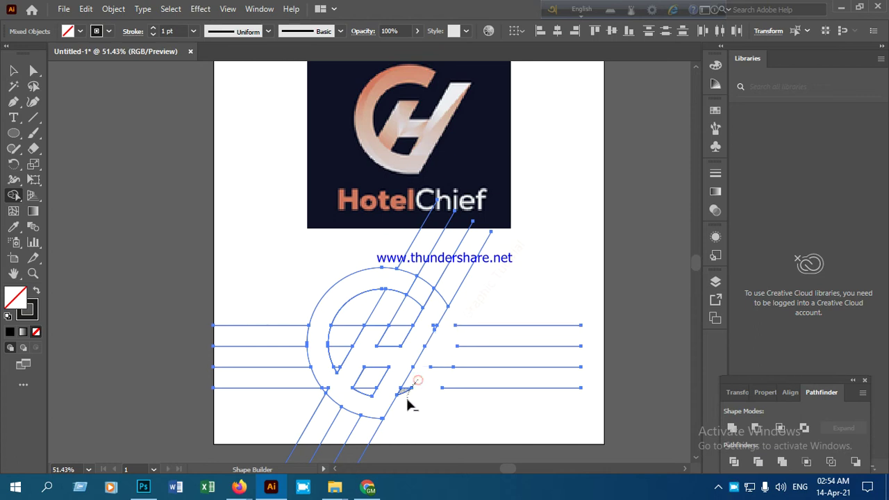
# Erase the upper diagonal line ends, the ring's gap and the unwanted regions inside the C and H.
pyautogui.click(465, 295)
pyautogui.moveTo(426, 273); pyautogui.dragTo(398, 335)
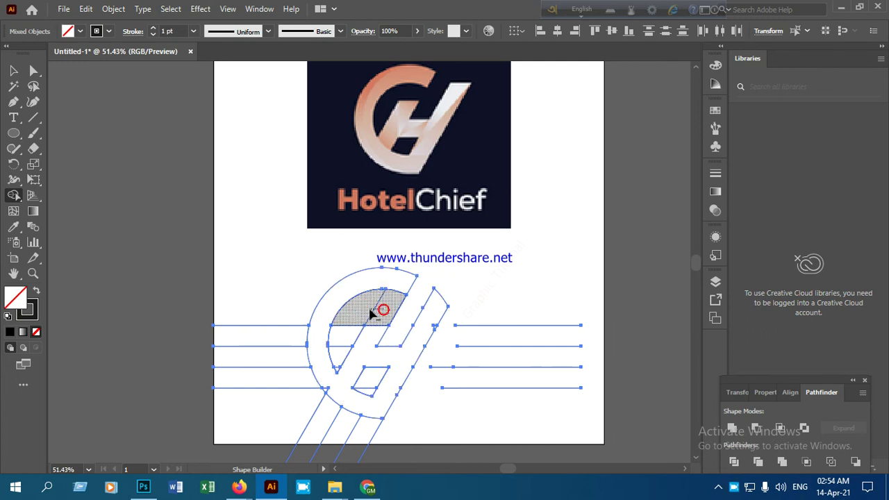
pyautogui.moveTo(353, 322); pyautogui.dragTo(341, 373)
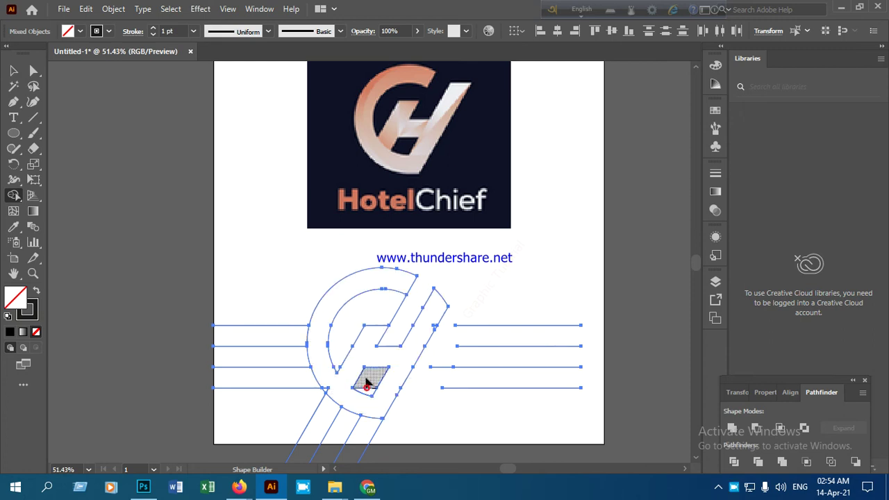
pyautogui.moveTo(370, 394); pyautogui.dragTo(369, 371)
# Erase the leftover line segments extending to the left, below and to the right of the mark.
pyautogui.moveTo(283, 313)
pyautogui.mouseDown()
pyautogui.moveTo(320, 416)
pyautogui.moveTo(309, 409)
pyautogui.mouseUp()
pyautogui.moveTo(379, 437); pyautogui.dragTo(407, 442)
pyautogui.moveTo(505, 310); pyautogui.dragTo(495, 401)
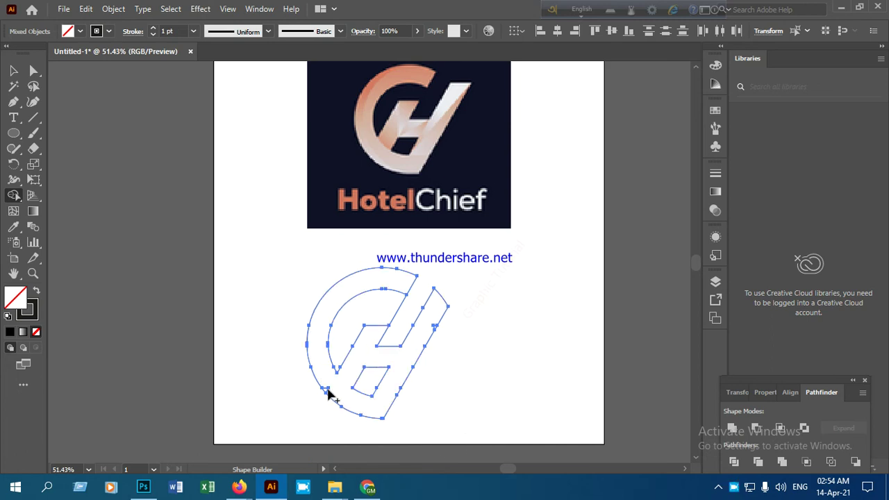
# Merge the small leftover piece at the C's lower left into the mark and return to the Selection tool.
pyautogui.moveTo(324, 384)
pyautogui.mouseDown()
pyautogui.moveTo(330, 394)
pyautogui.moveTo(346, 389)
pyautogui.mouseUp()
pyautogui.click(398, 313)
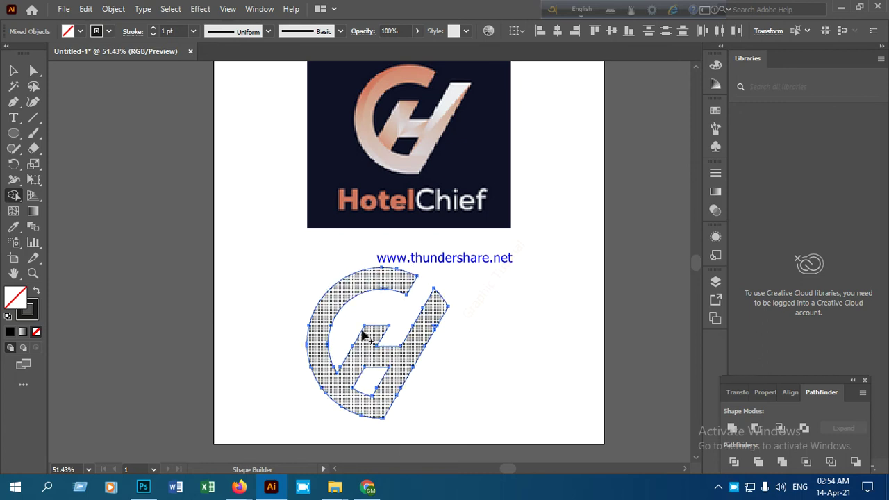
pyautogui.click(13, 70)
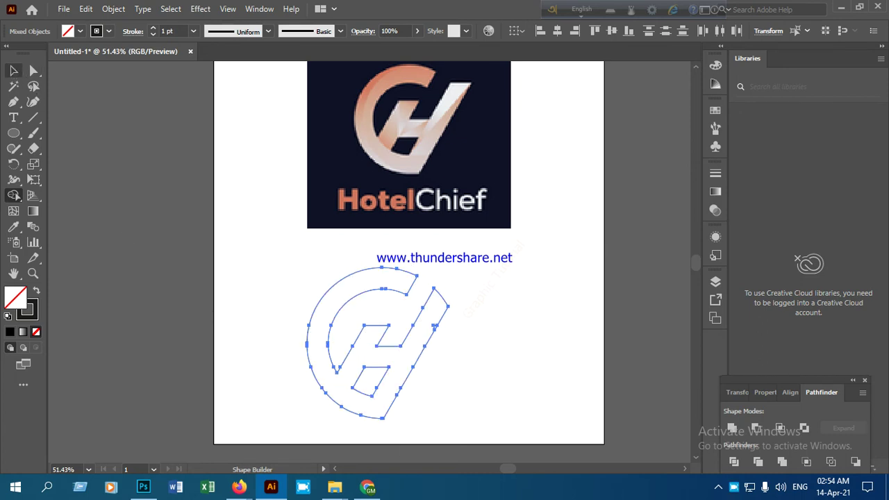
pyautogui.click(13, 70)
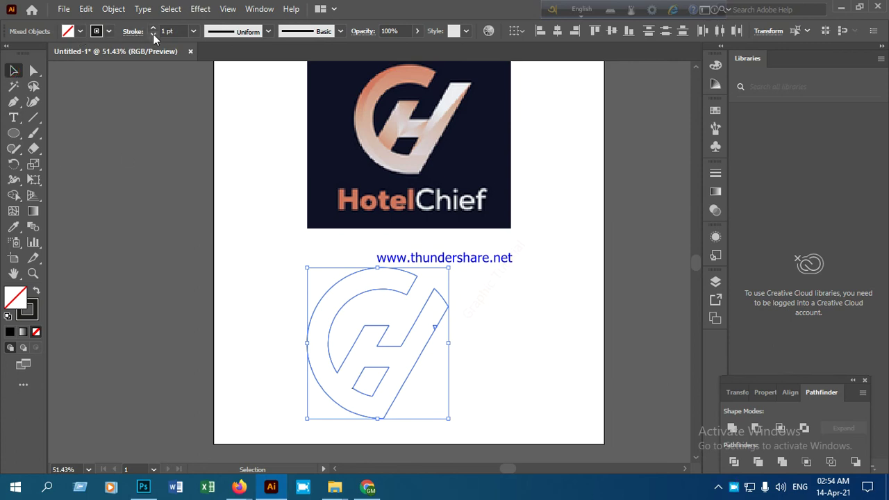
# Remove the stroke from the finished mark's shapes and deselect them.
pyautogui.click(109, 31)
pyautogui.click(10, 54)
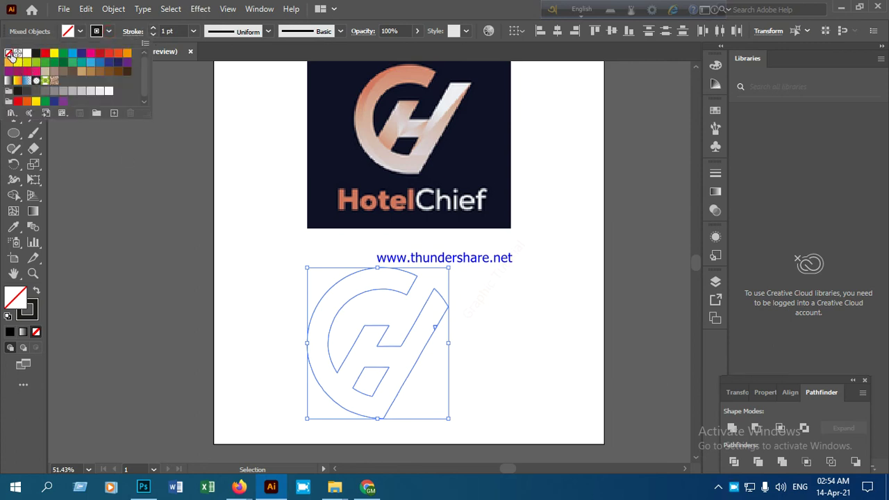
pyautogui.click(245, 267)
pyautogui.click(275, 283)
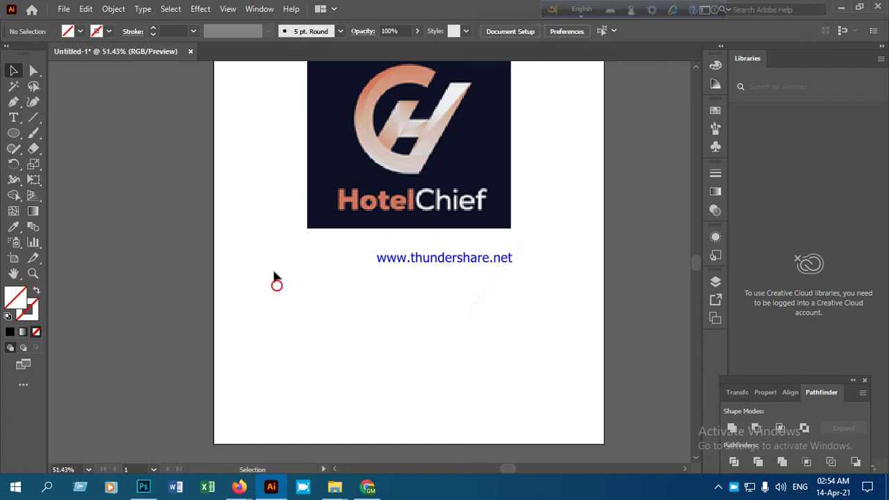
# Select the whole mark again, expand it and fill it with solid red.
pyautogui.moveTo(272, 267); pyautogui.dragTo(441, 421)
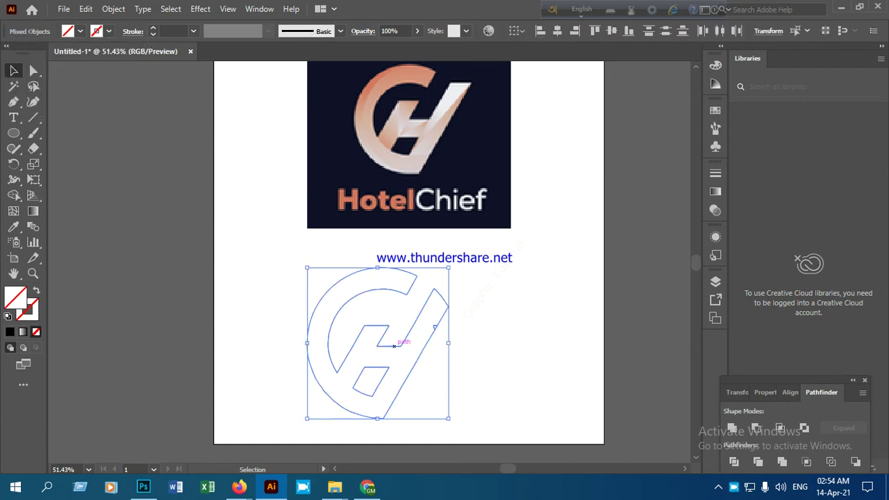
pyautogui.click(113, 9)
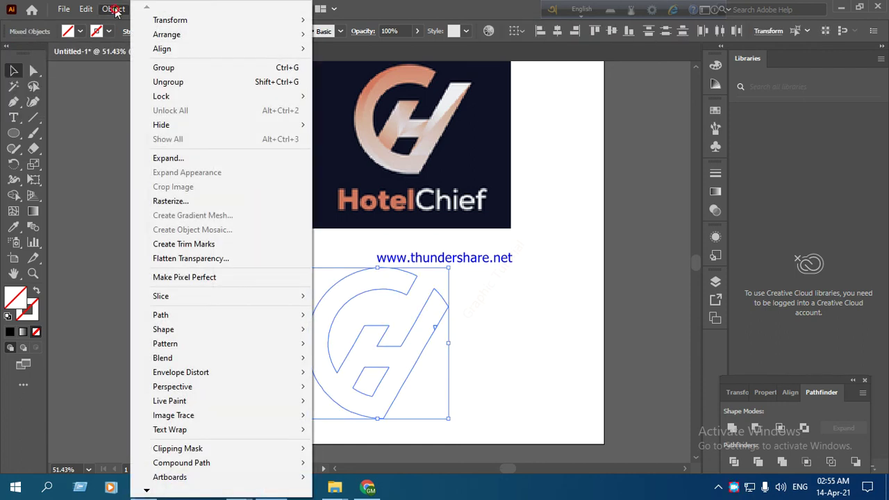
pyautogui.click(170, 161)
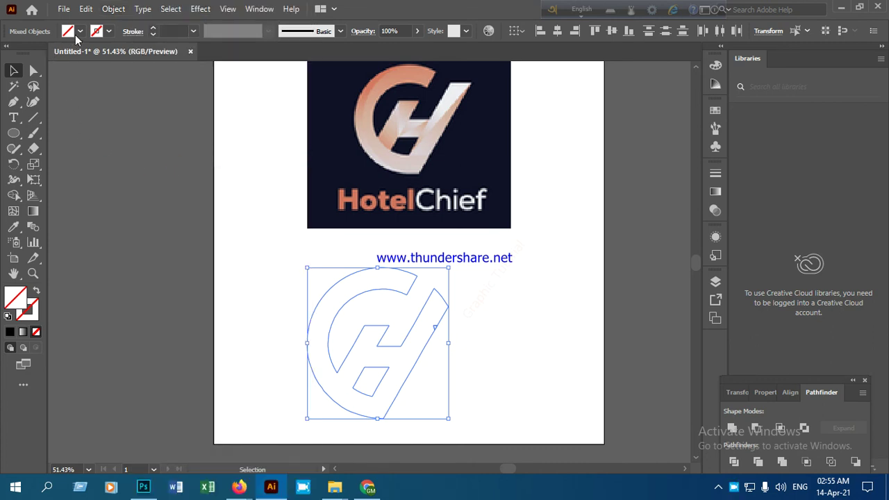
pyautogui.click(80, 31)
pyautogui.click(44, 54)
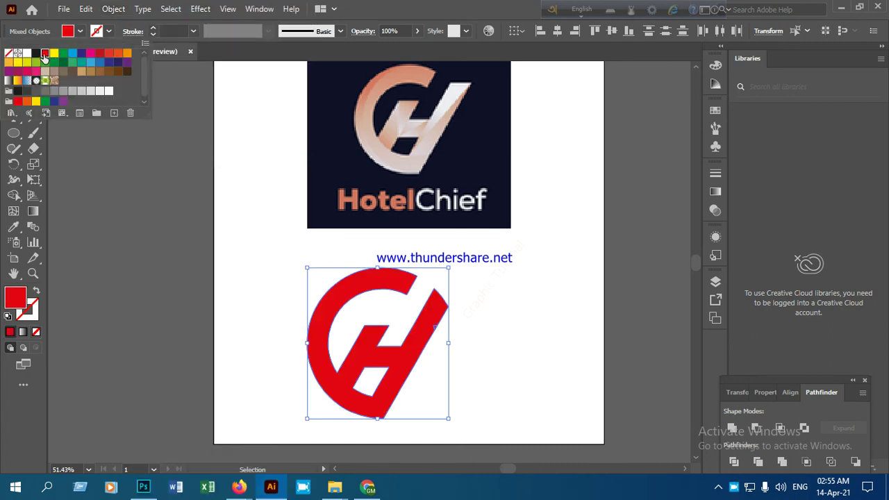
pyautogui.click(223, 344)
pyautogui.click(211, 304)
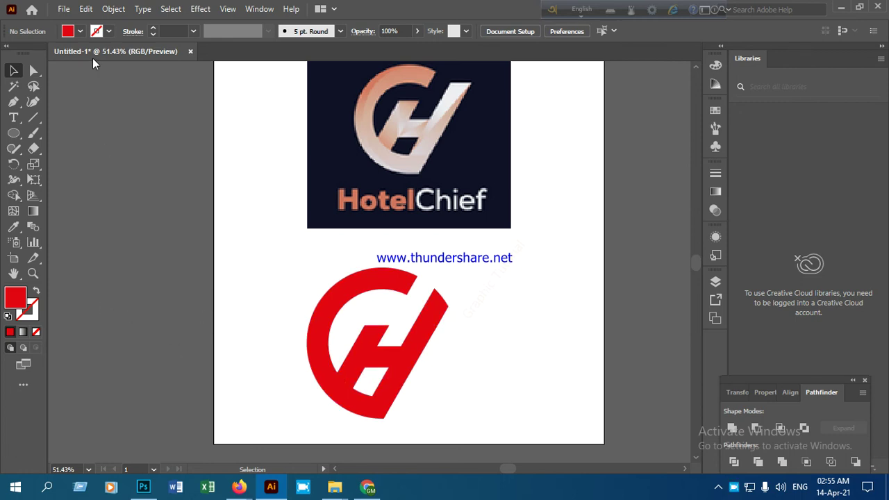
# Select the mark and replace its solid fill with the default white-to-black linear gradient.
pyautogui.click(80, 31)
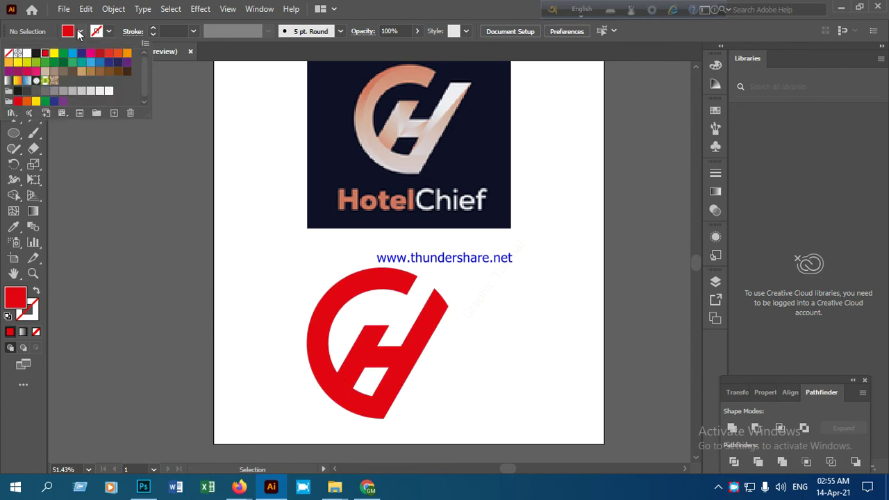
pyautogui.click(21, 333)
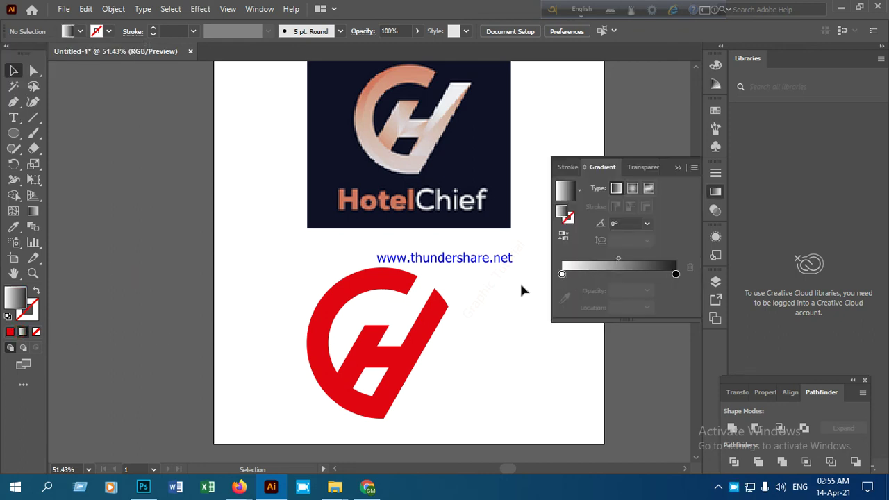
pyautogui.click(363, 297)
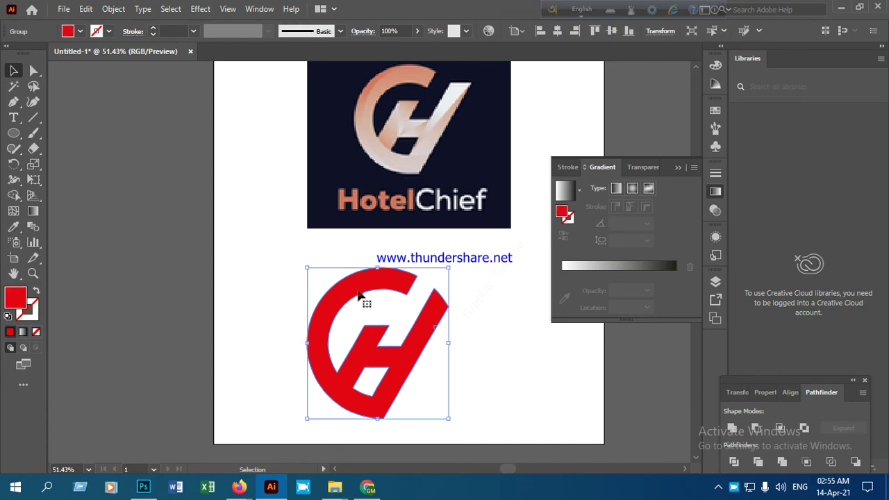
pyautogui.click(23, 331)
# Switch the gradient's starting colour stop to RGB and set it to blue, 0400E9.
pyautogui.doubleClick(562, 274)
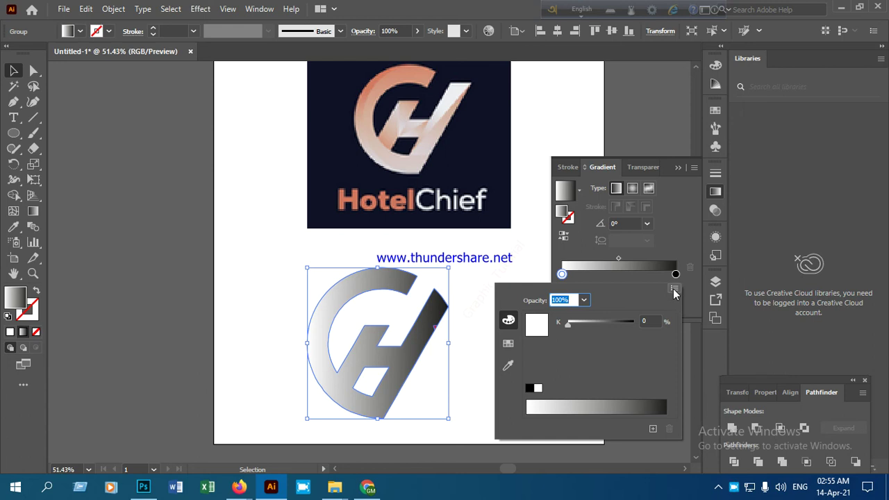
pyautogui.click(674, 291)
pyautogui.click(711, 305)
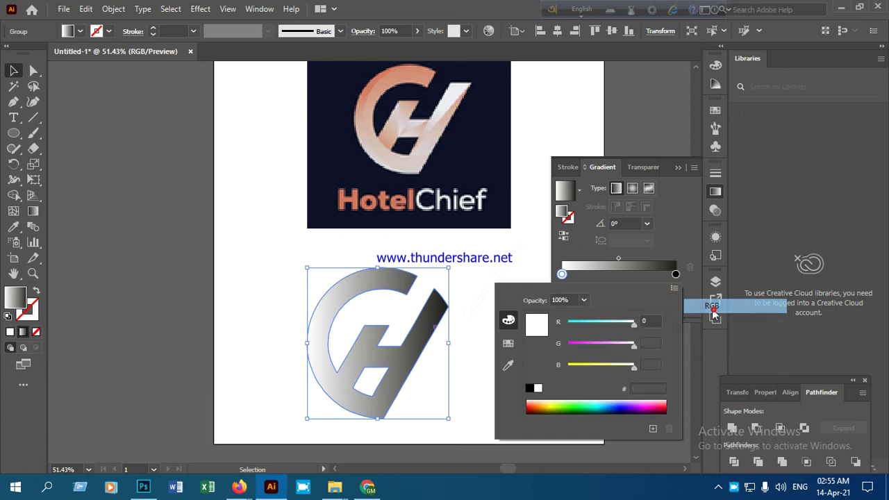
pyautogui.click(621, 407)
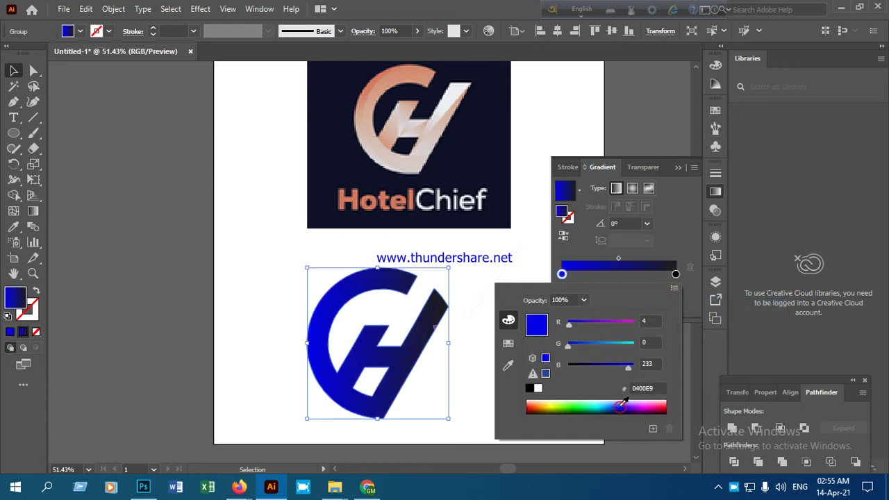
# Switch the gradient's end colour stop to RGB and set it to dark red, AA0009.
pyautogui.click(677, 275)
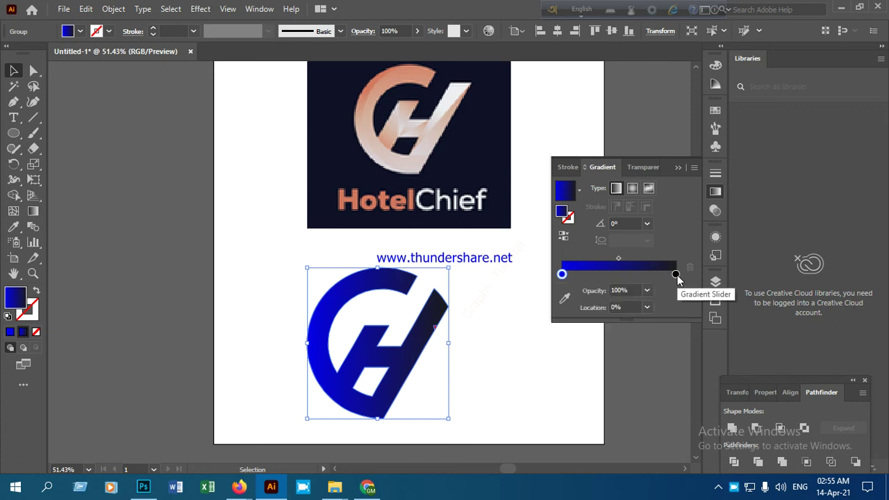
pyautogui.doubleClick(678, 275)
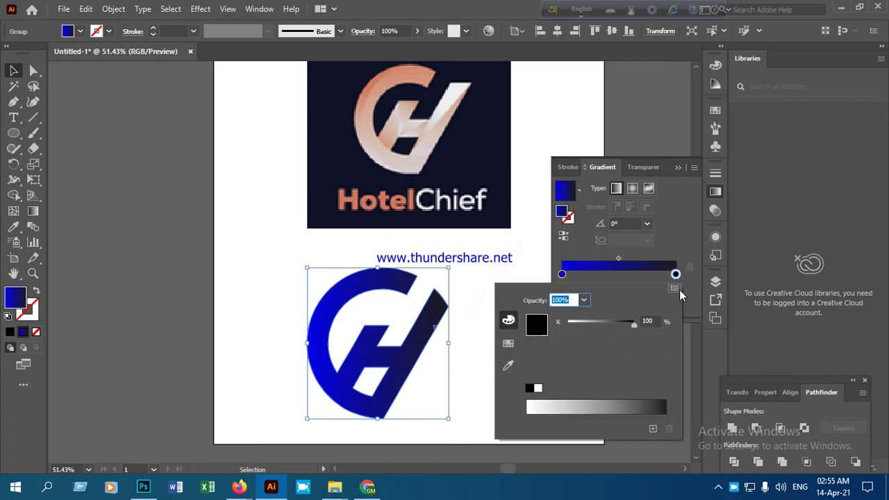
pyautogui.click(679, 290)
pyautogui.click(707, 311)
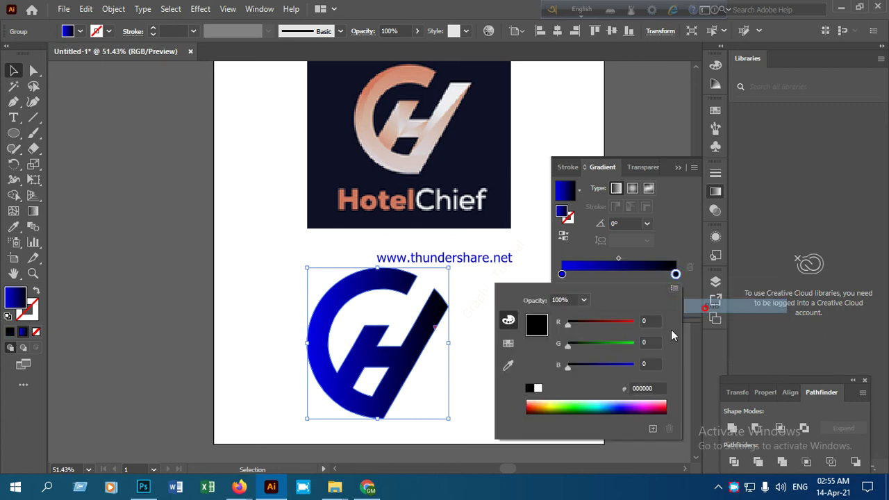
pyautogui.click(651, 407)
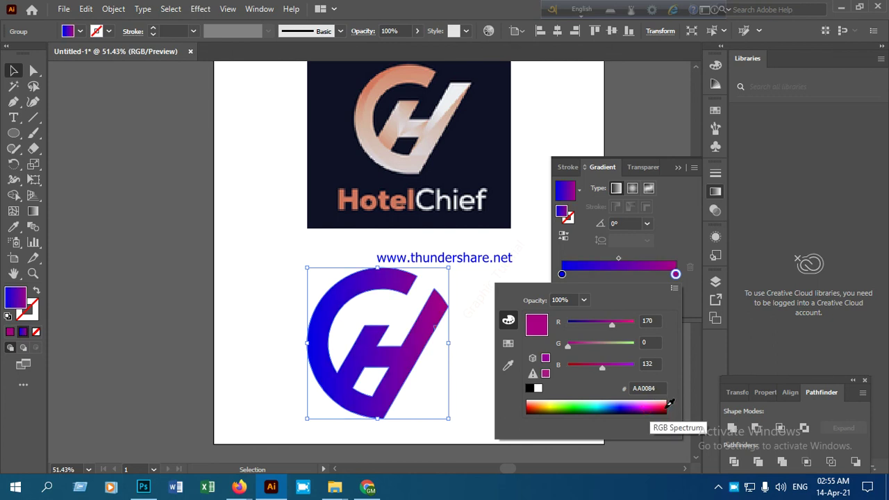
pyautogui.click(667, 405)
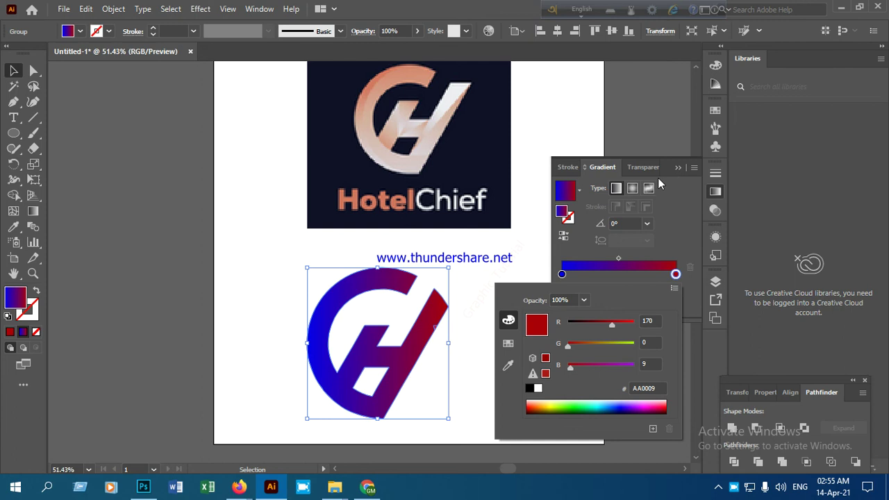
pyautogui.click(679, 169)
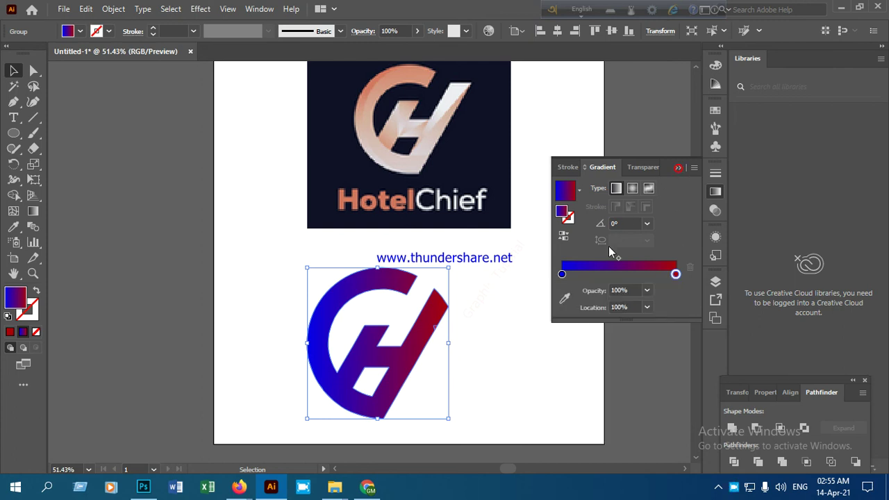
# Try resizing the mark with the Scale tool, undo the scaling and deselect the mark.
pyautogui.click(34, 165)
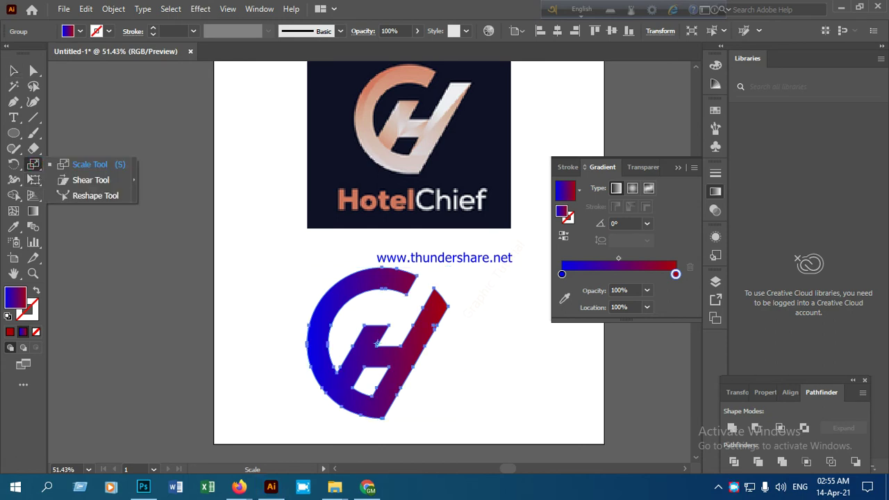
pyautogui.click(33, 179)
pyautogui.click(36, 166)
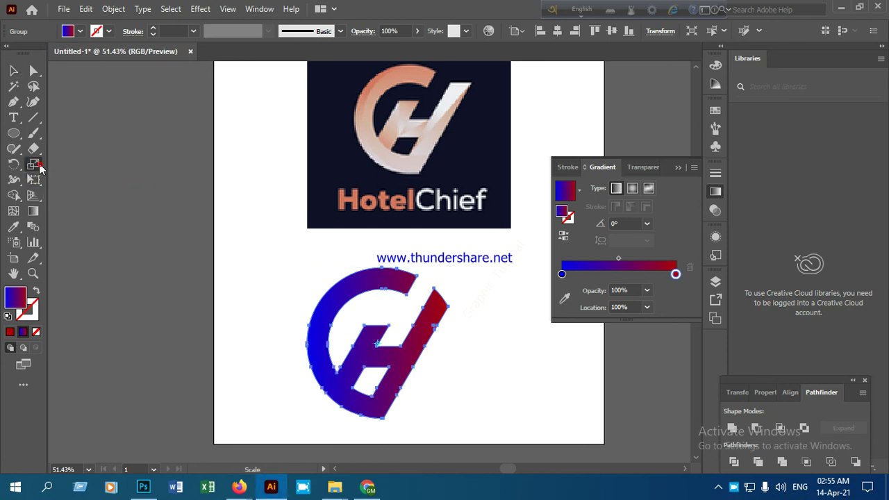
pyautogui.moveTo(311, 325); pyautogui.dragTo(226, 327)
pyautogui.moveTo(206, 329); pyautogui.dragTo(309, 334)
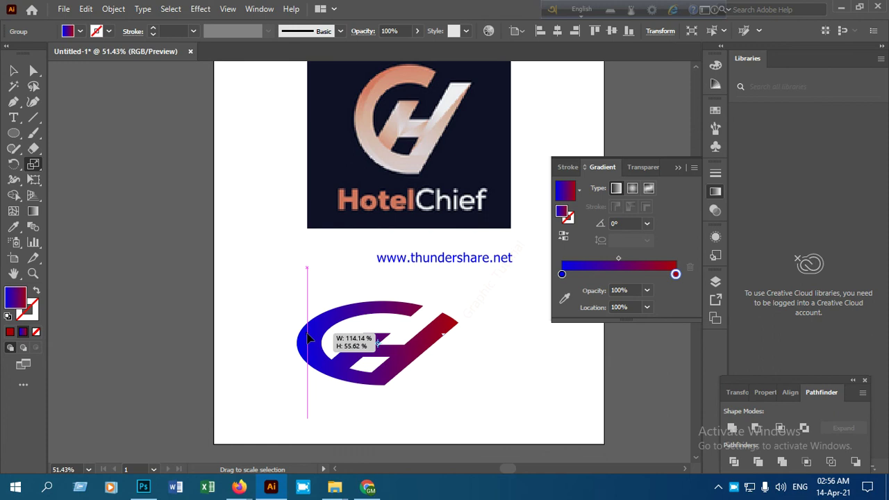
pyautogui.hotkey('ctrl', 'z')
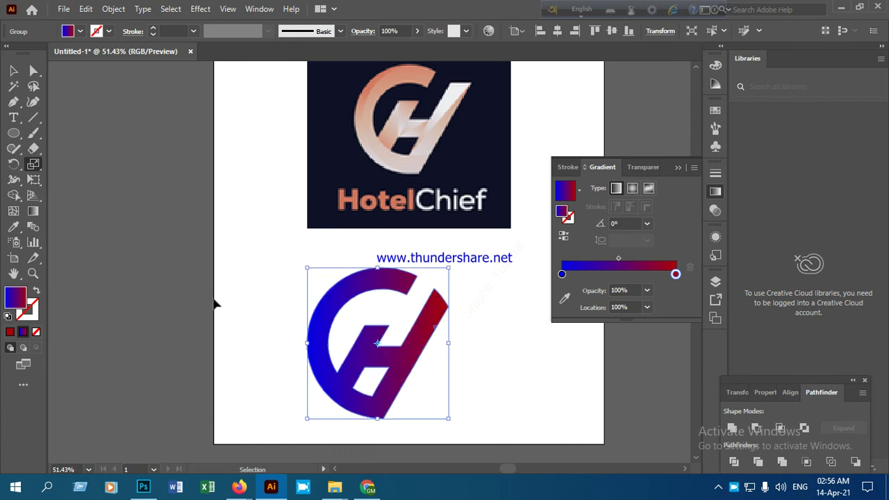
pyautogui.click(13, 70)
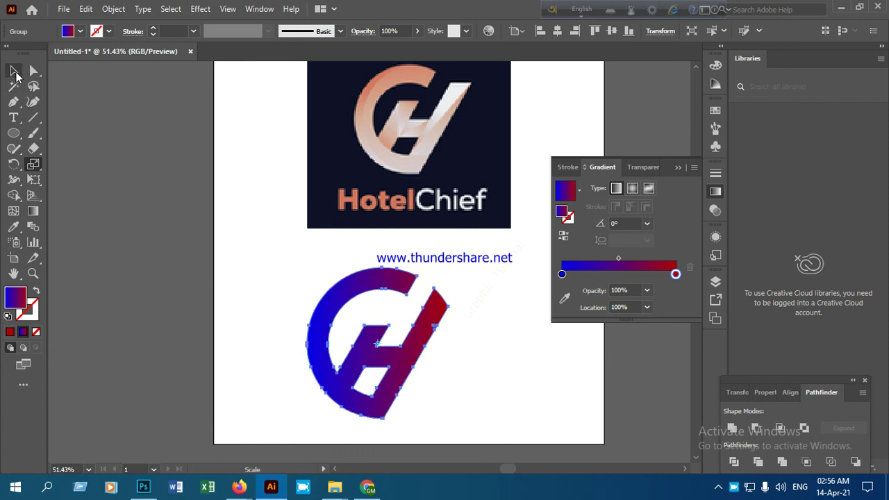
pyautogui.click(251, 305)
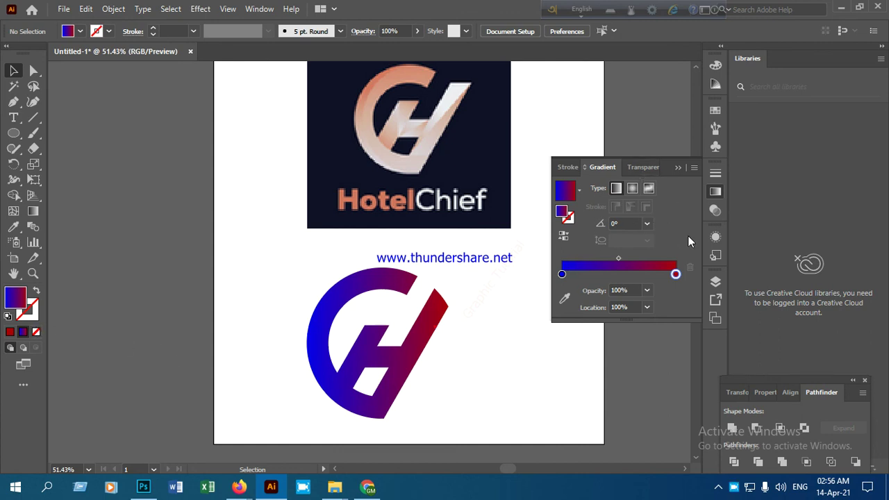
# Collapse the Gradient panel and reposition the mark closer beneath the reference logo.
pyautogui.click(426, 339)
pyautogui.click(257, 354)
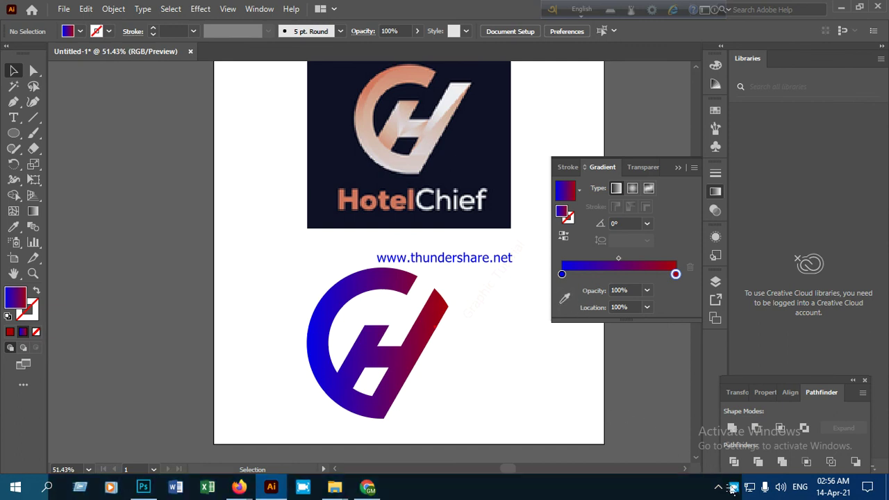
pyautogui.click(677, 167)
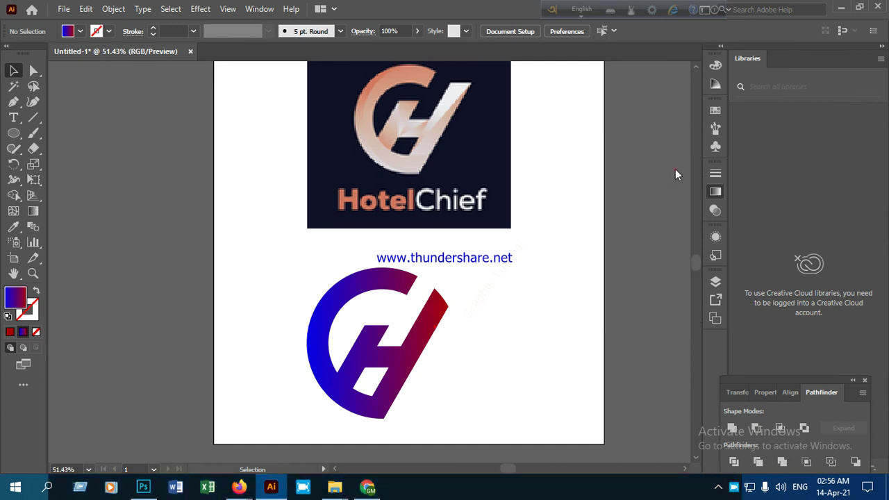
pyautogui.moveTo(423, 336)
pyautogui.mouseDown()
pyautogui.moveTo(438, 319)
pyautogui.moveTo(423, 335)
pyautogui.mouseUp()
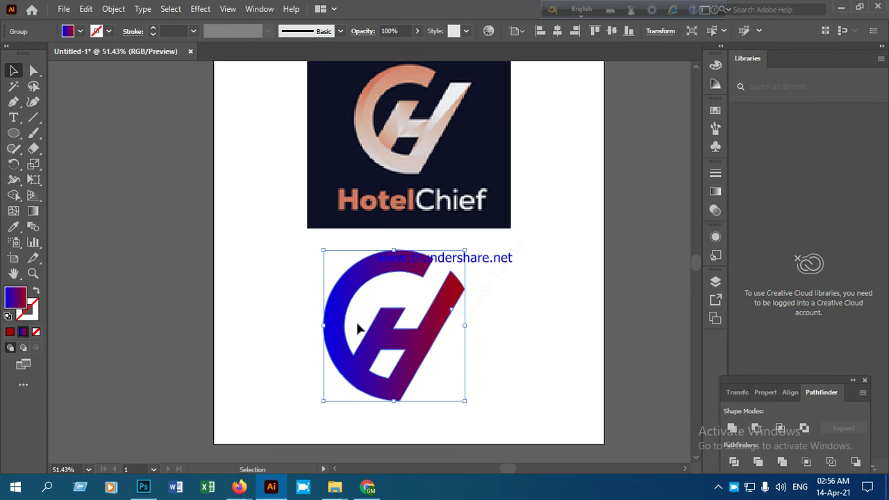
pyautogui.click(528, 389)
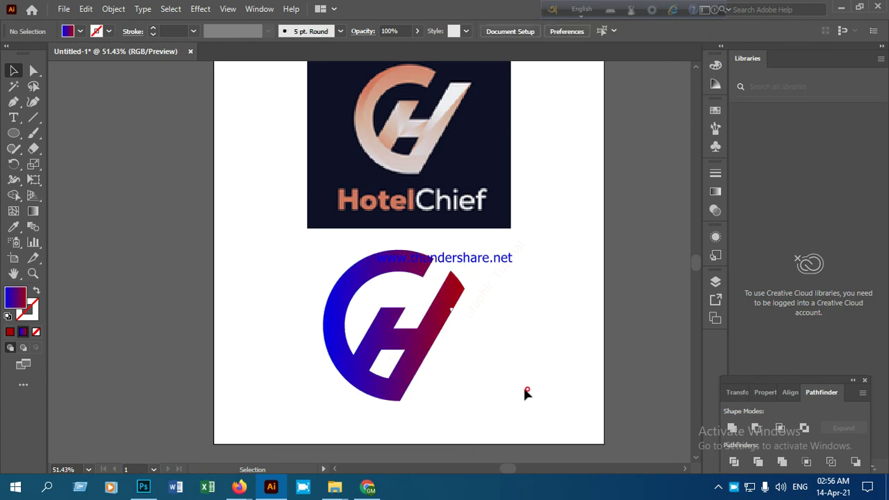
pyautogui.scroll(-1, 473, 423)
pyautogui.moveTo(417, 340); pyautogui.dragTo(396, 349)
pyautogui.click(490, 398)
pyautogui.click(504, 361)
pyautogui.scroll(-1, 492, 342)
pyautogui.scroll(3, 508, 326)
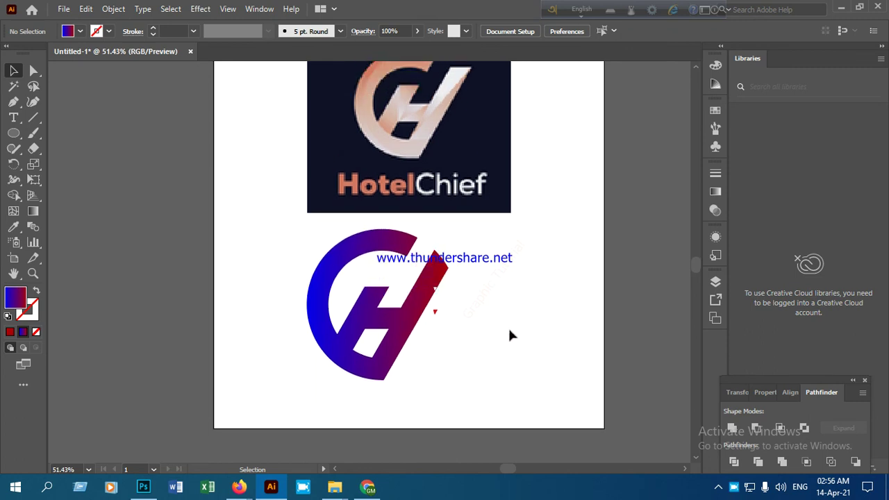
# Move the reference image up and to the right, and shift the mark slightly to the right below it.
pyautogui.scroll(-2, 472, 343)
pyautogui.moveTo(400, 149); pyautogui.dragTo(445, 112)
pyautogui.moveTo(432, 295)
pyautogui.mouseDown()
pyautogui.moveTo(439, 279)
pyautogui.moveTo(432, 299)
pyautogui.mouseUp()
pyautogui.click(519, 325)
pyautogui.click(521, 288)
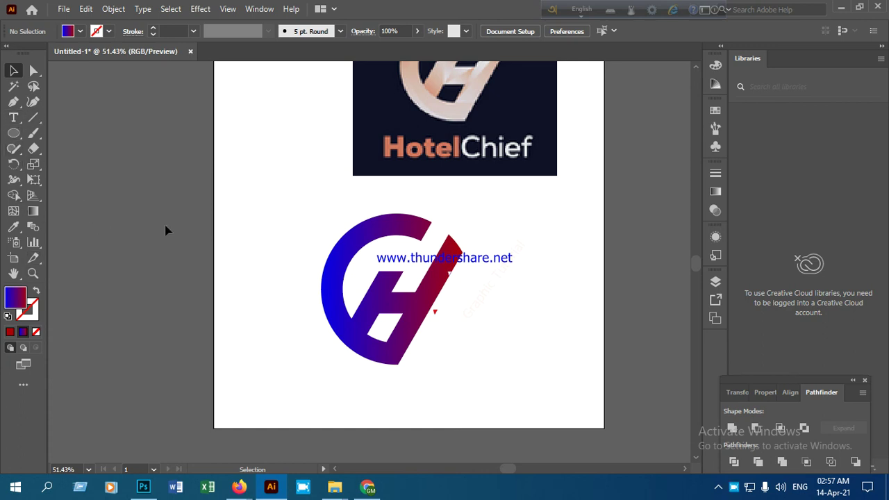
# Fill the notch in the H's right stem and erase the stray red triangle beside it with the Shape Builder.
pyautogui.moveTo(468, 373); pyautogui.dragTo(471, 374)
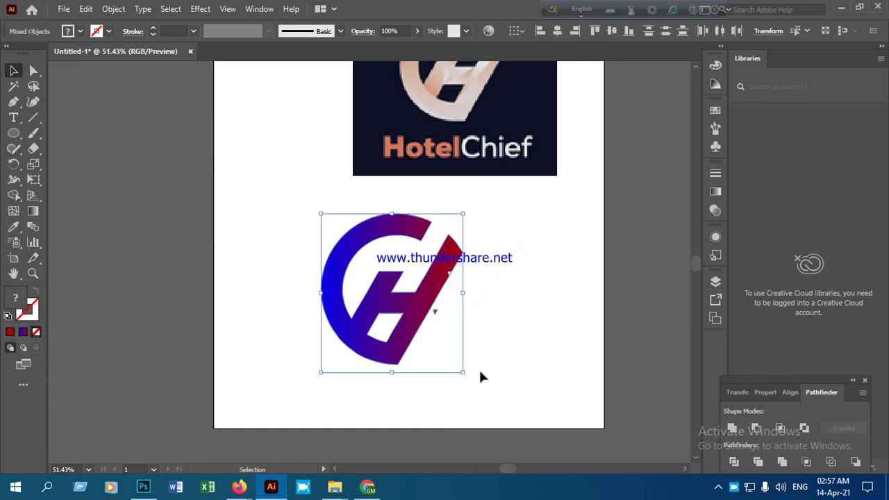
pyautogui.hotkey('ctrl', '1')
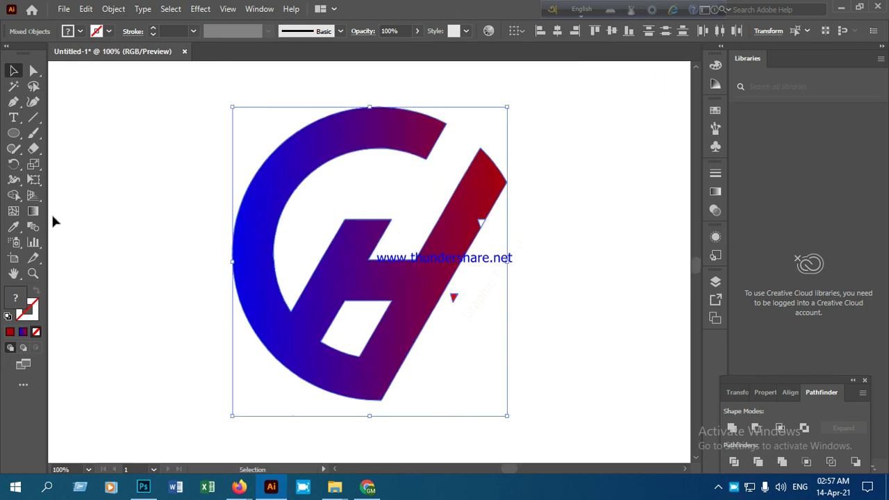
pyautogui.click(13, 195)
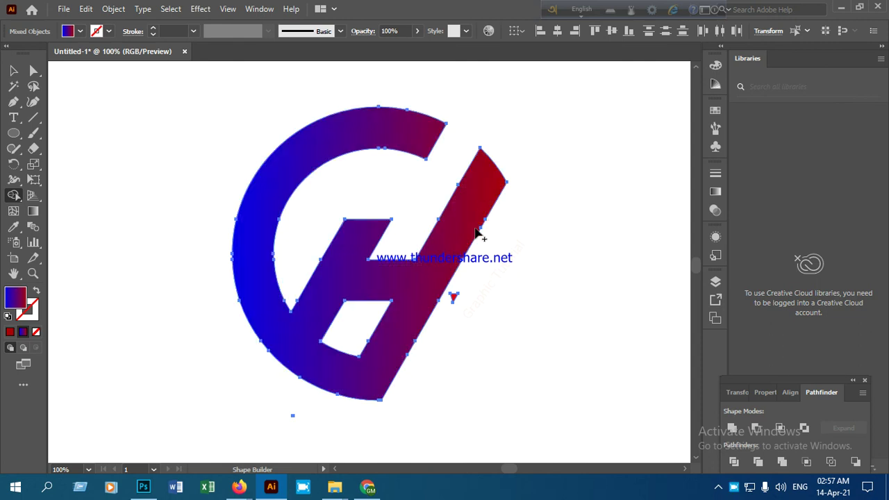
pyautogui.keyDown('alt'); pyautogui.click(455, 295); pyautogui.keyUp('alt')
pyautogui.click(13, 70)
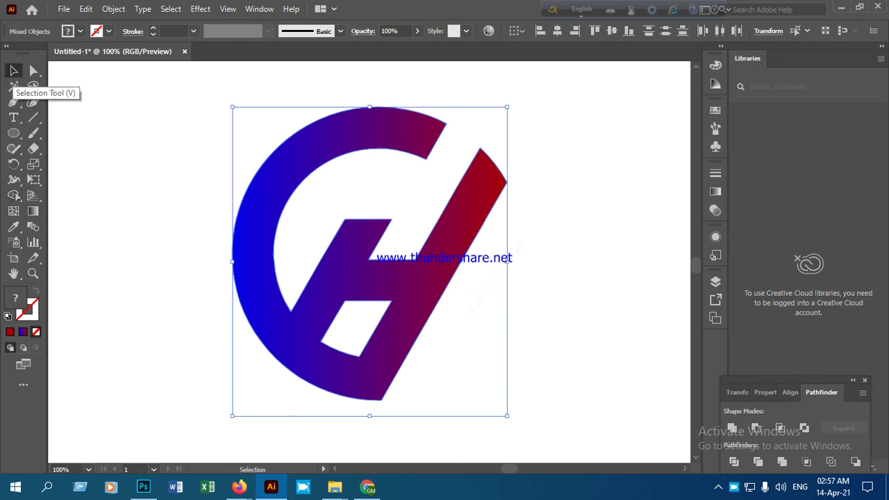
pyautogui.hotkey('ctrl', '-')
pyautogui.hotkey('ctrl', '-')
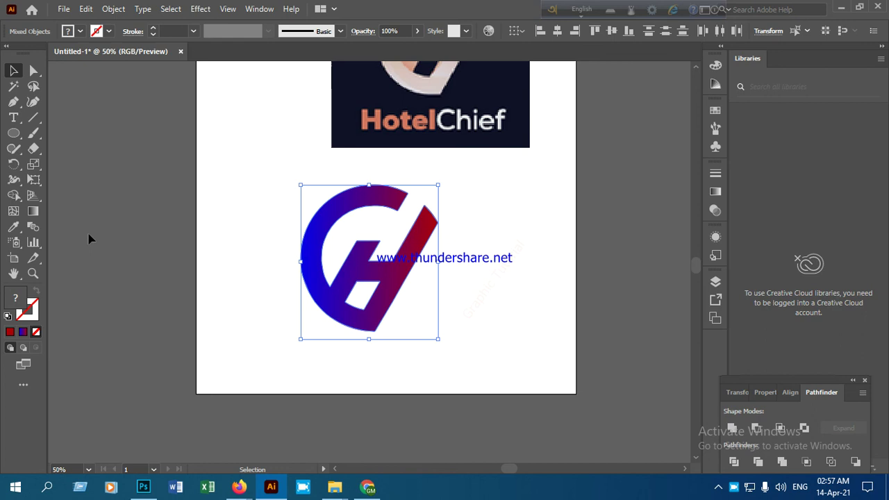
pyautogui.click(735, 488)
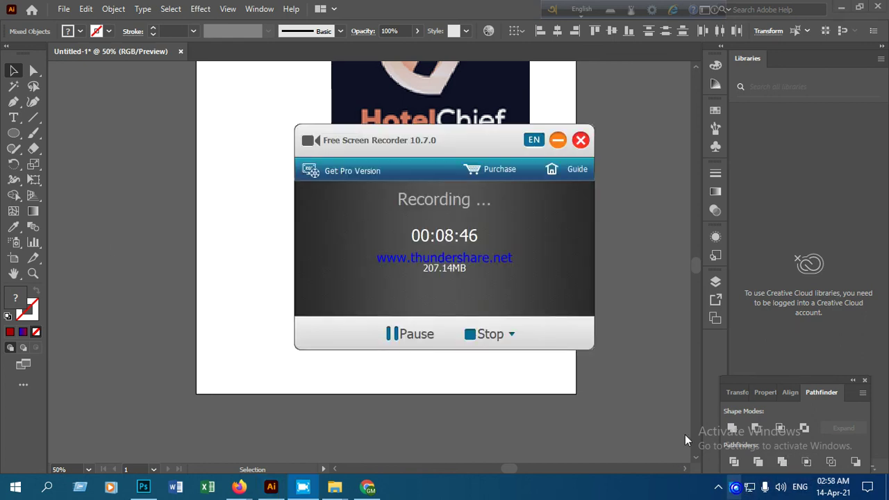